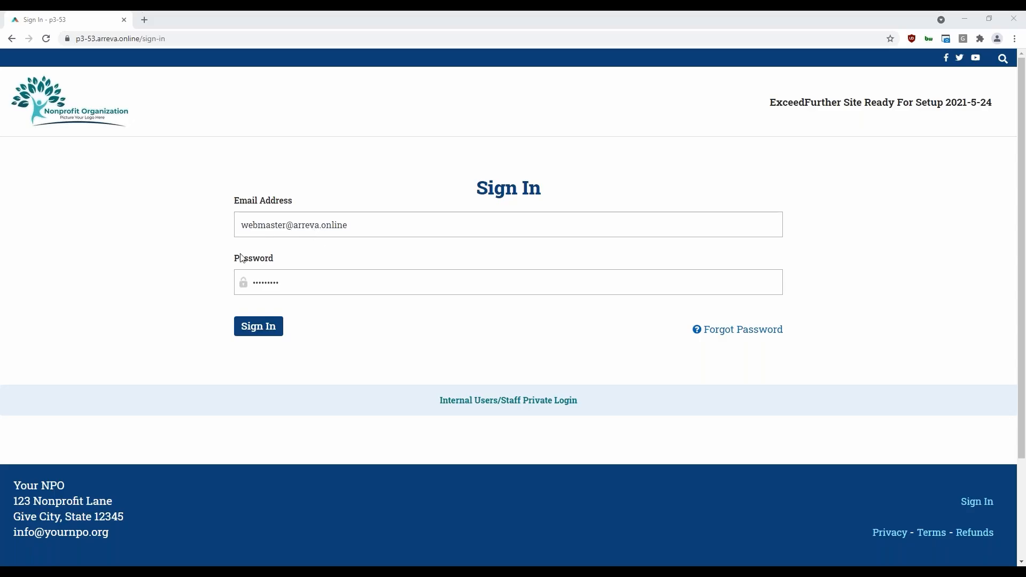
Sign in with the prefilled credentials, open the Internal Users/Staff area, and go from there to the public website
left_click(270, 329)
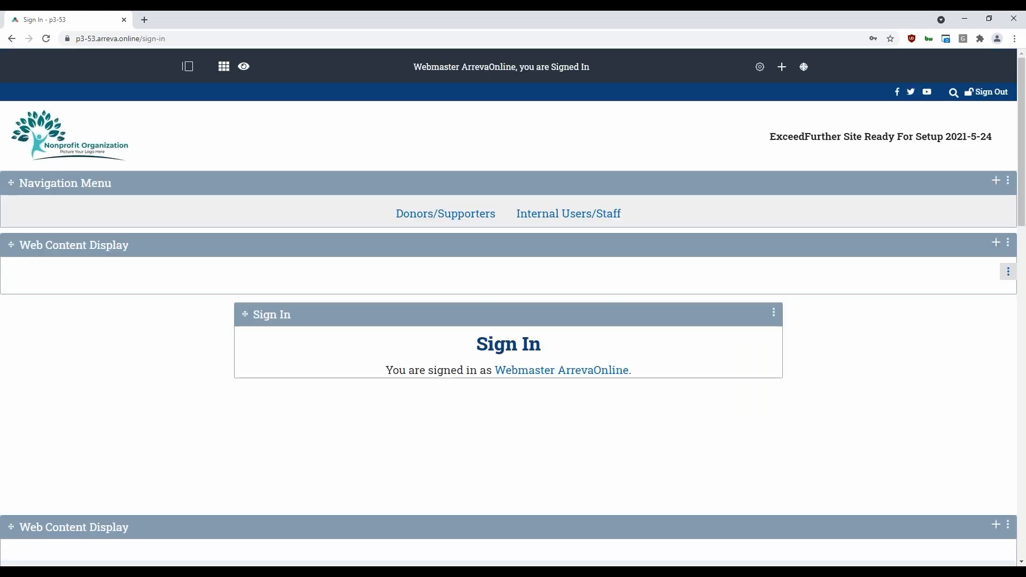
left_click(568, 213)
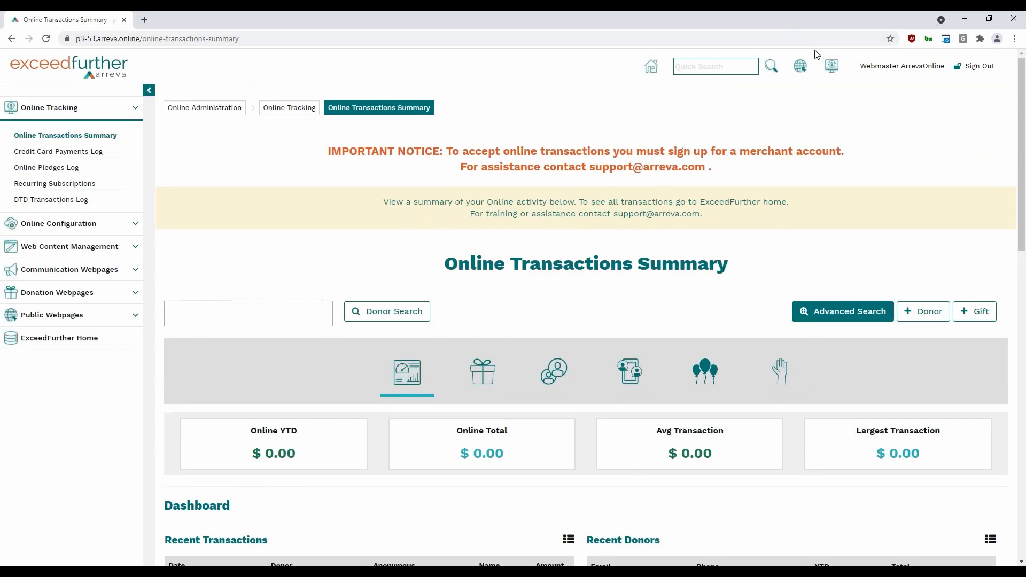
left_click(801, 68)
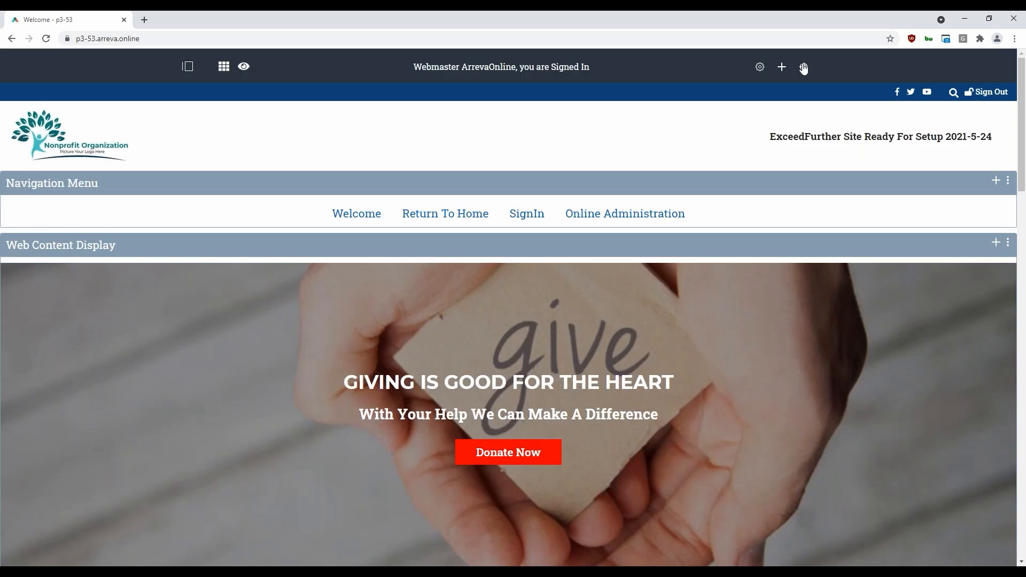
left_click(803, 67)
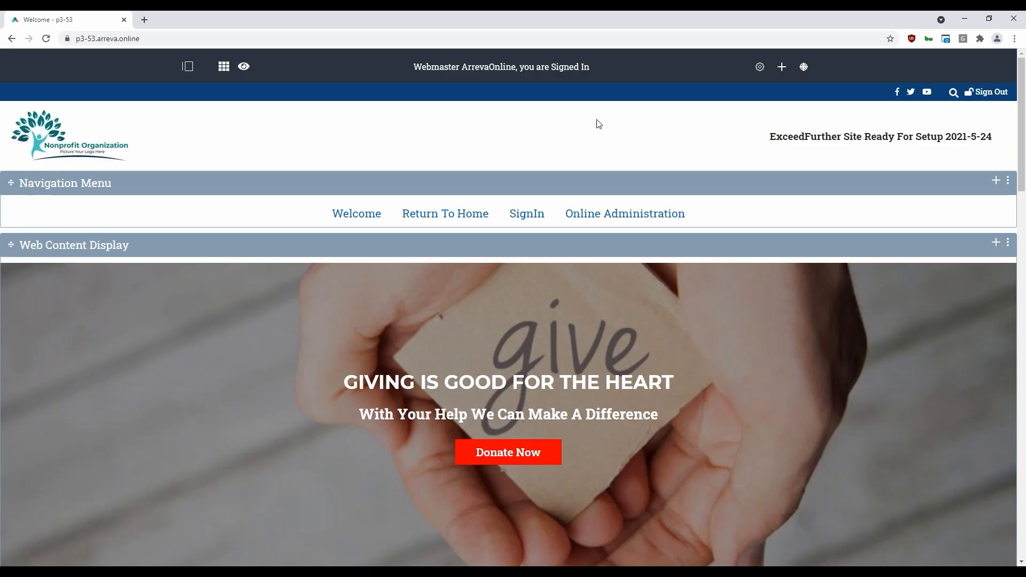
Open the Forms administration page within the site's Content section
left_click(188, 66)
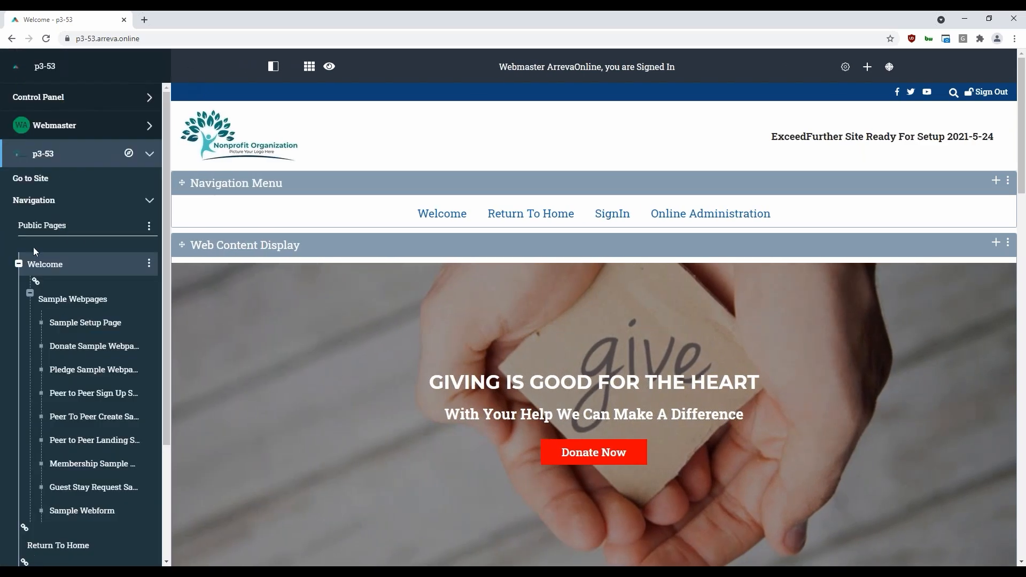
left_click(151, 205)
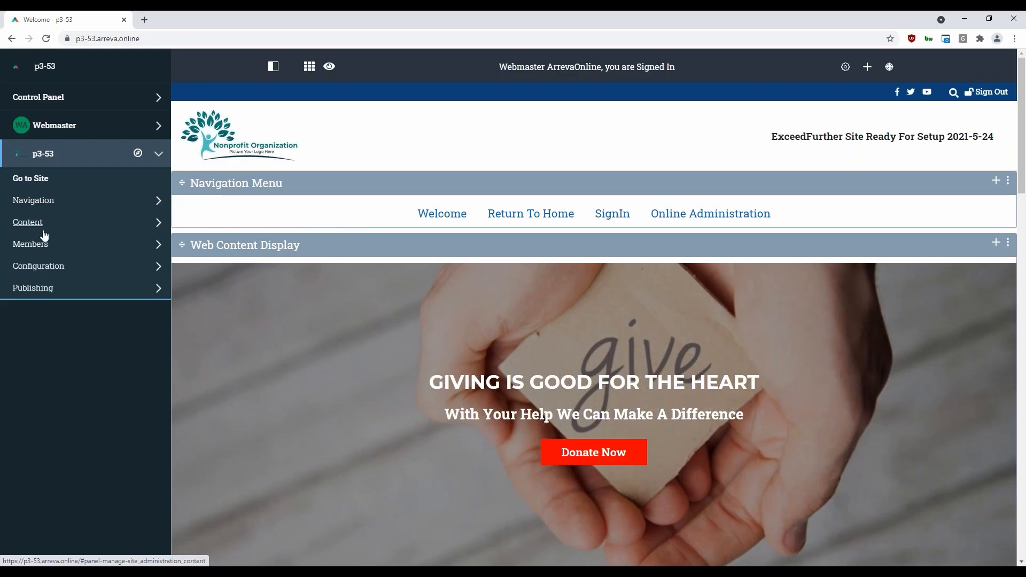
left_click(152, 226)
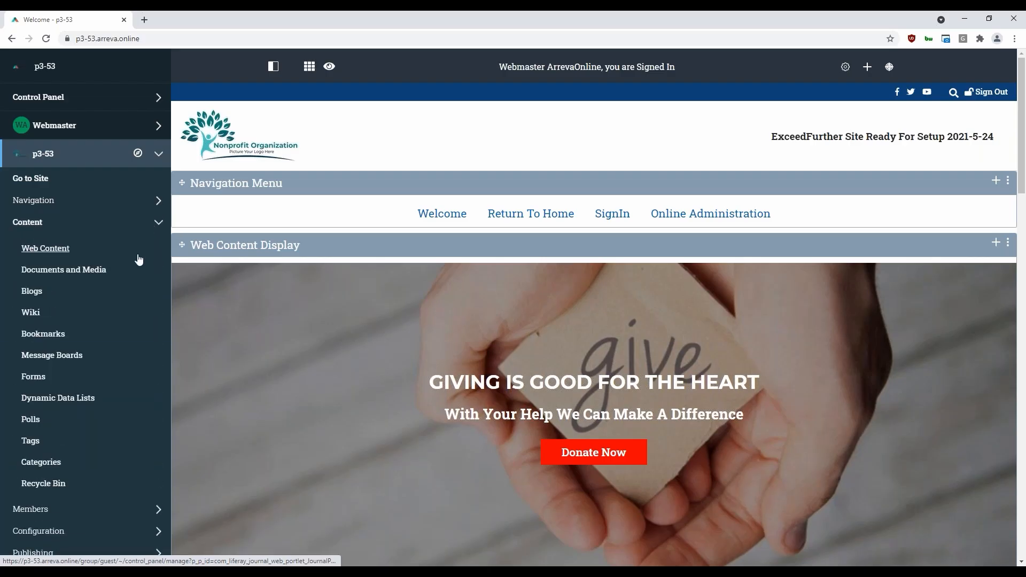
left_click(32, 378)
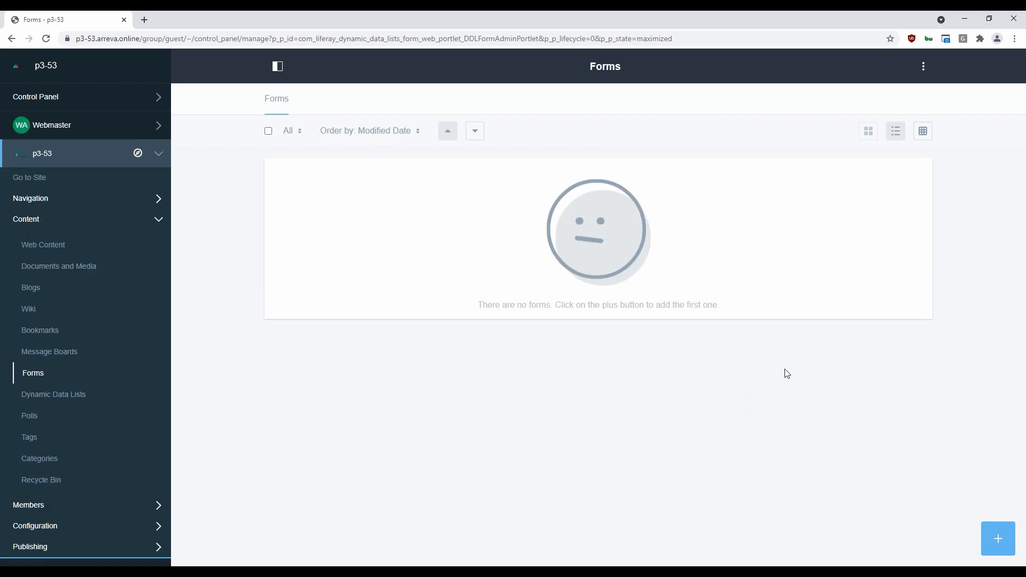
Create a new form titled "Contact Us"
left_click(999, 540)
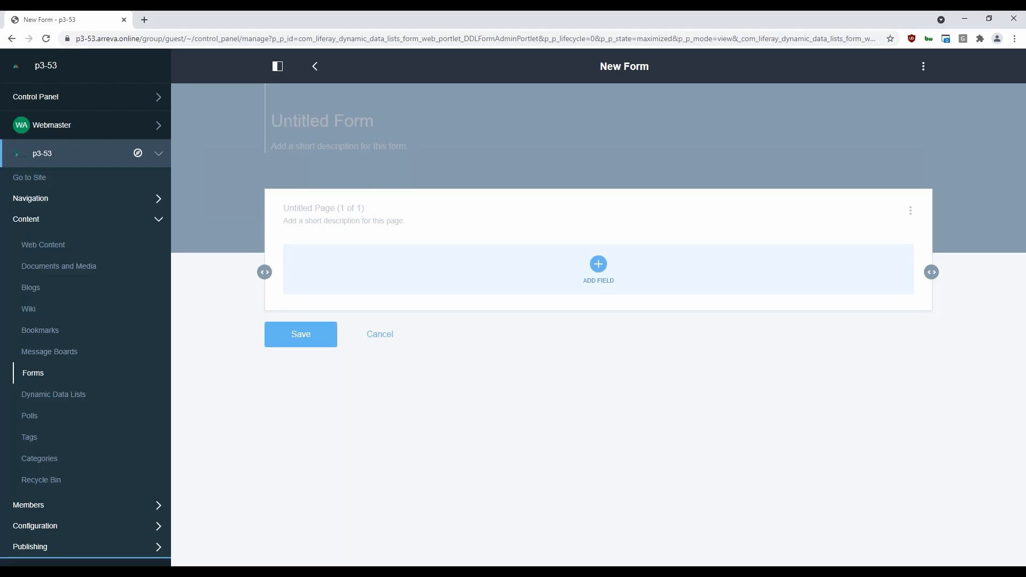
left_click(302, 127)
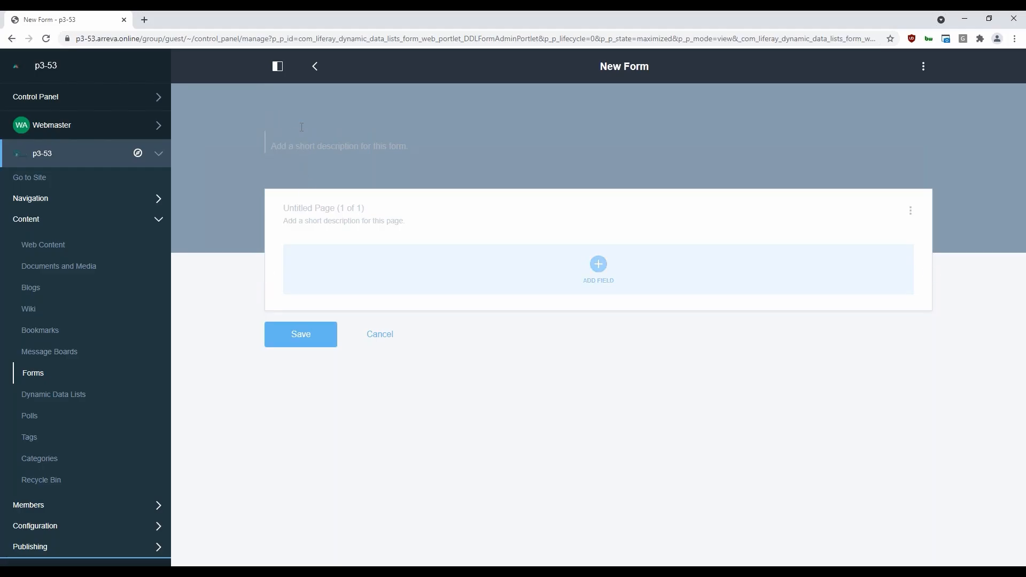
type("Contact Us")
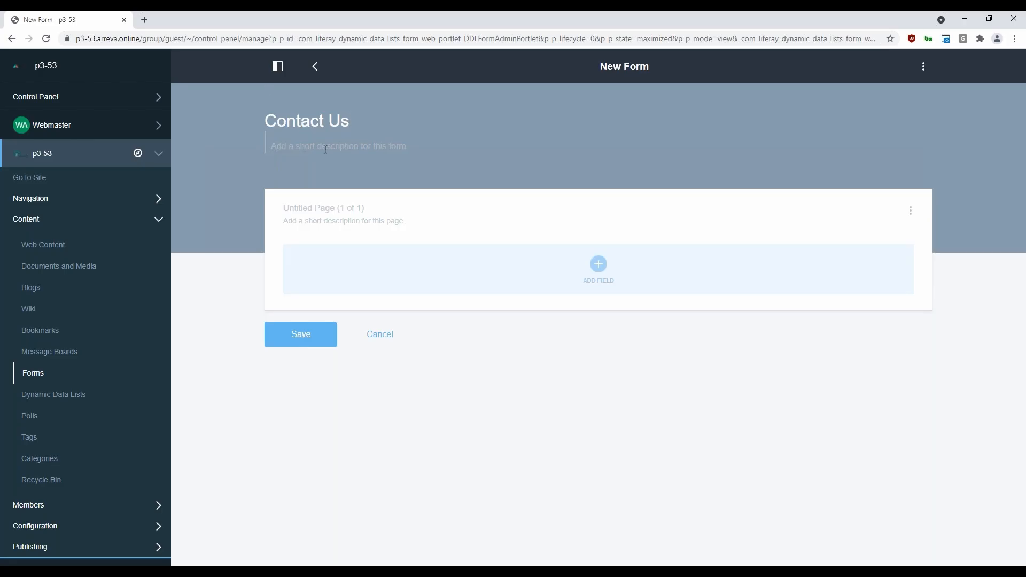
left_click(356, 147)
left_click(329, 124)
Add a required single-line text field labelled "First Name" to the form
left_click(599, 265)
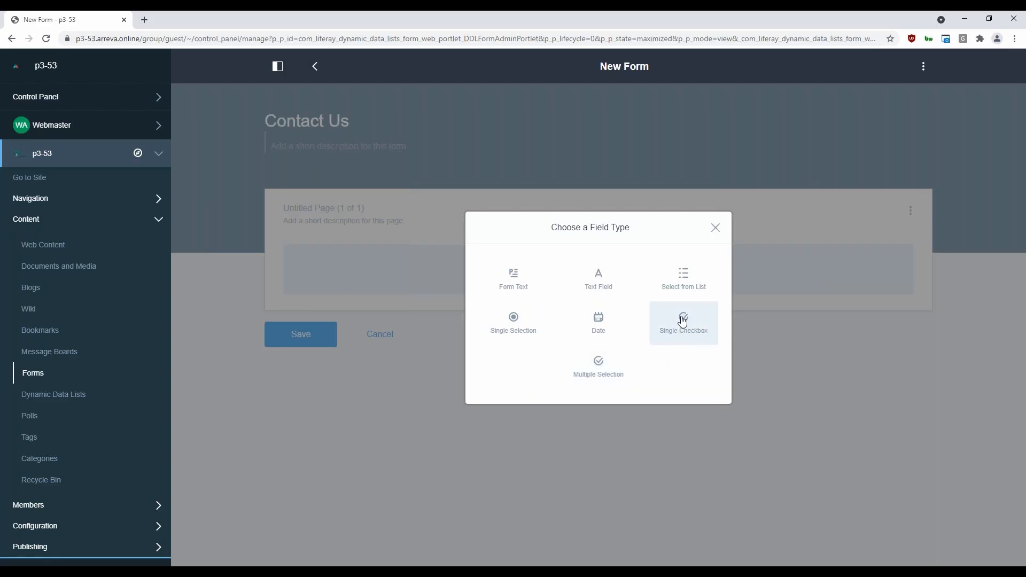
left_click(597, 284)
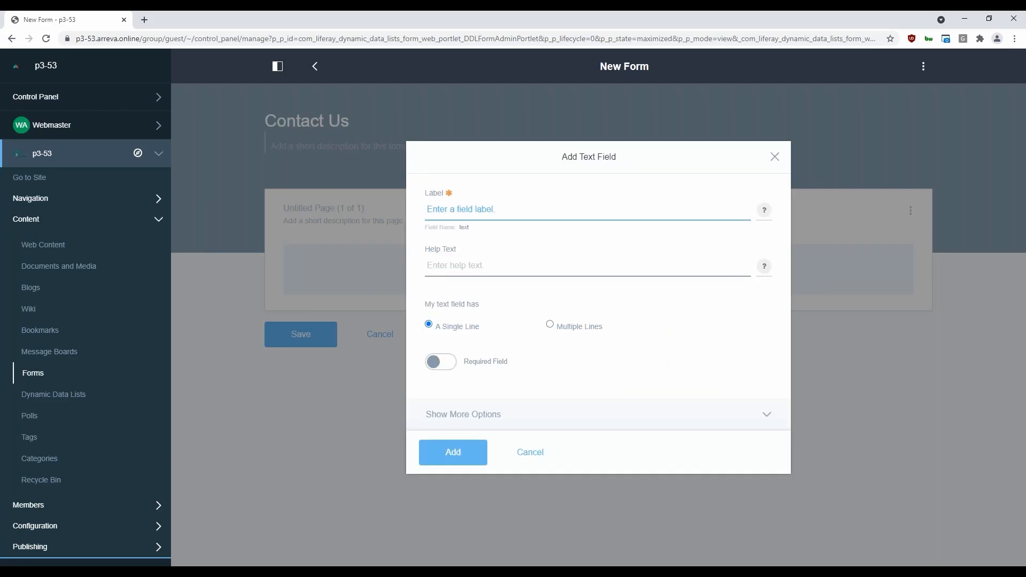
type("fis")
key("BackSpace")
key("BackSpace")
key("BackSpace")
type("fir")
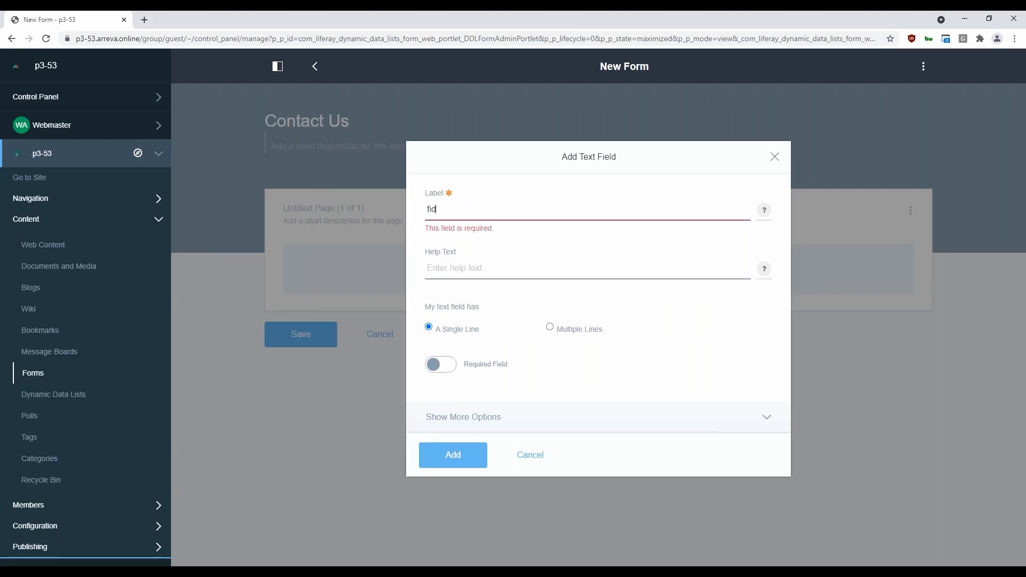
type("st")
key("BackSpace")
key("BackSpace")
key("BackSpace")
key("BackSpace")
key("BackSpace")
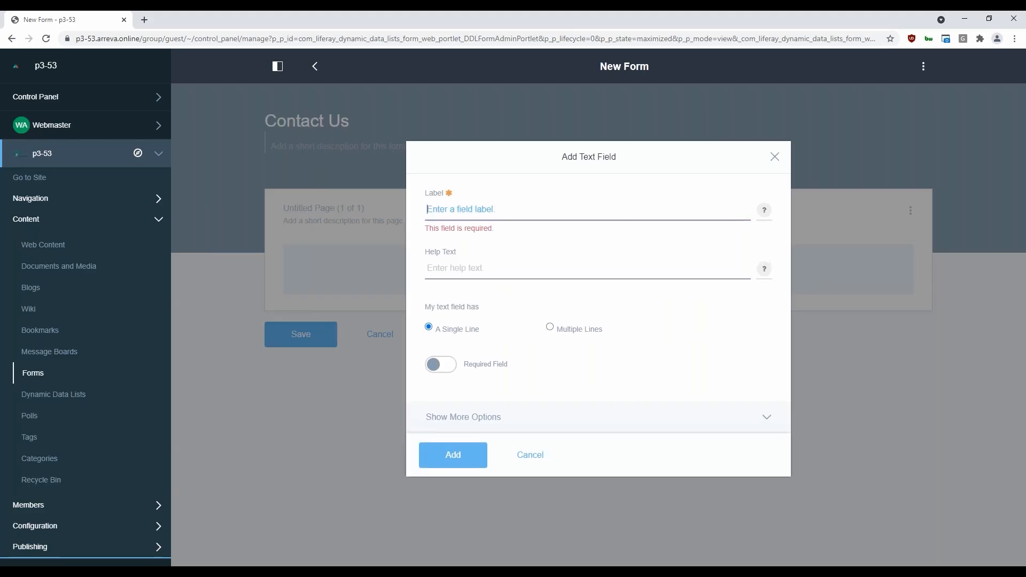
type("First Name")
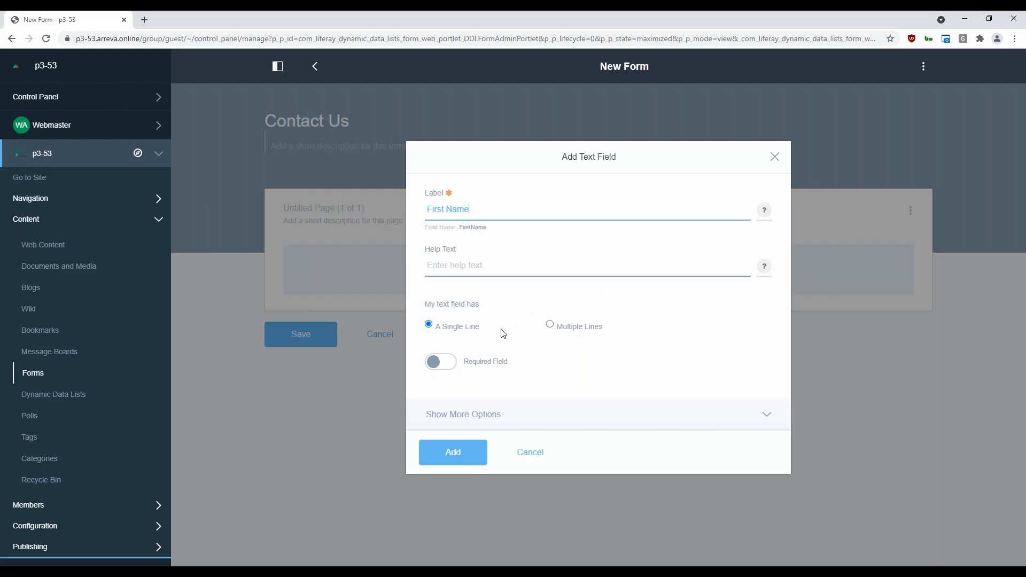
left_click(434, 363)
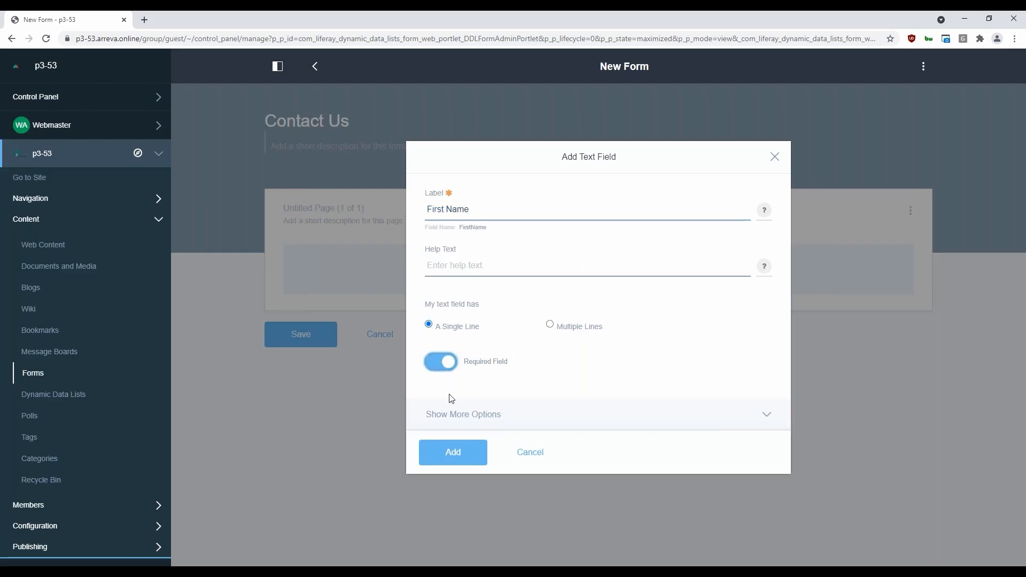
left_click(458, 455)
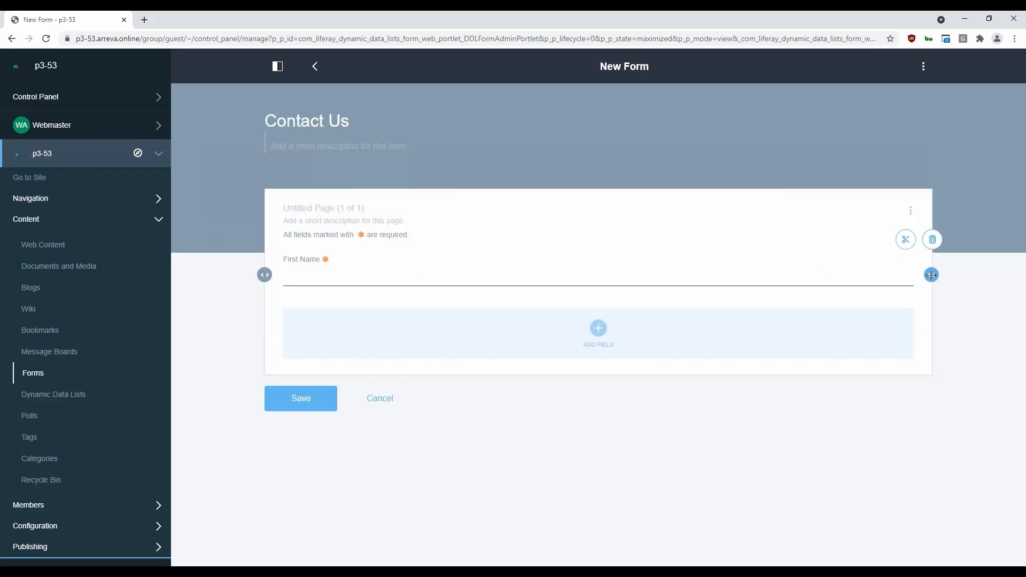
Add a required single-line text field labelled "Last Name" beside First Name, with both columns at equal width
left_click_drag(931, 275, 545, 287)
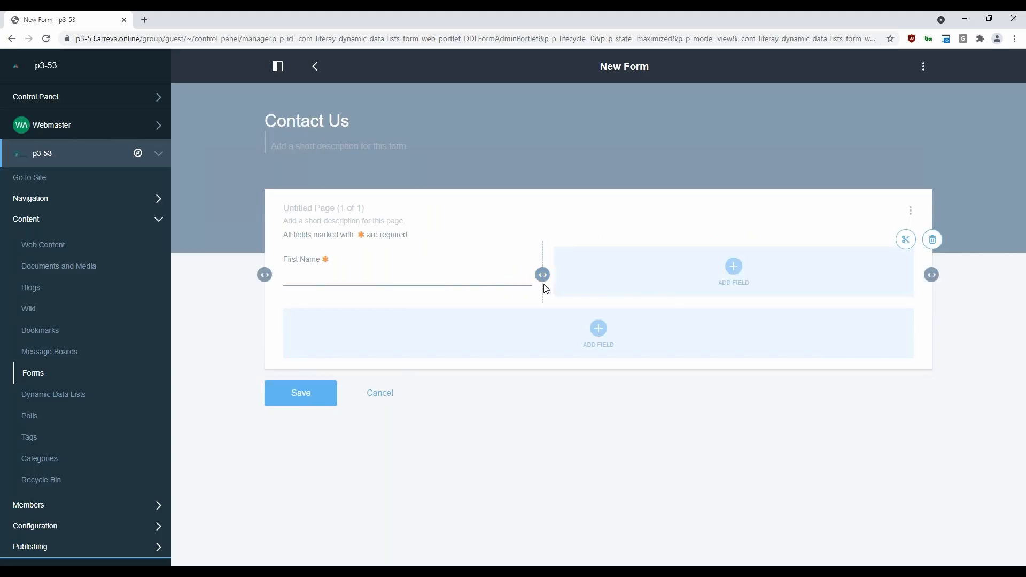
left_click(735, 277)
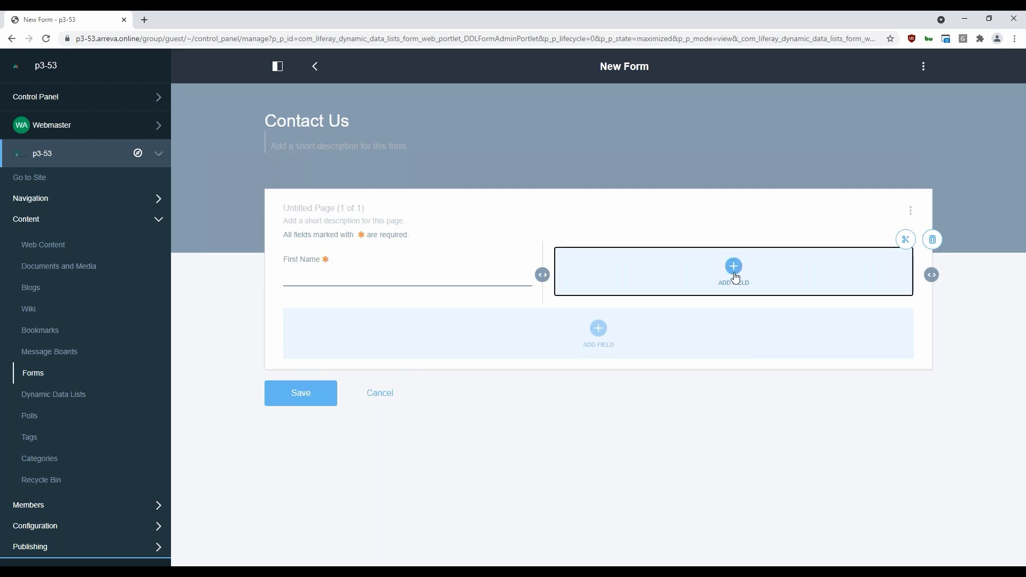
left_click(735, 277)
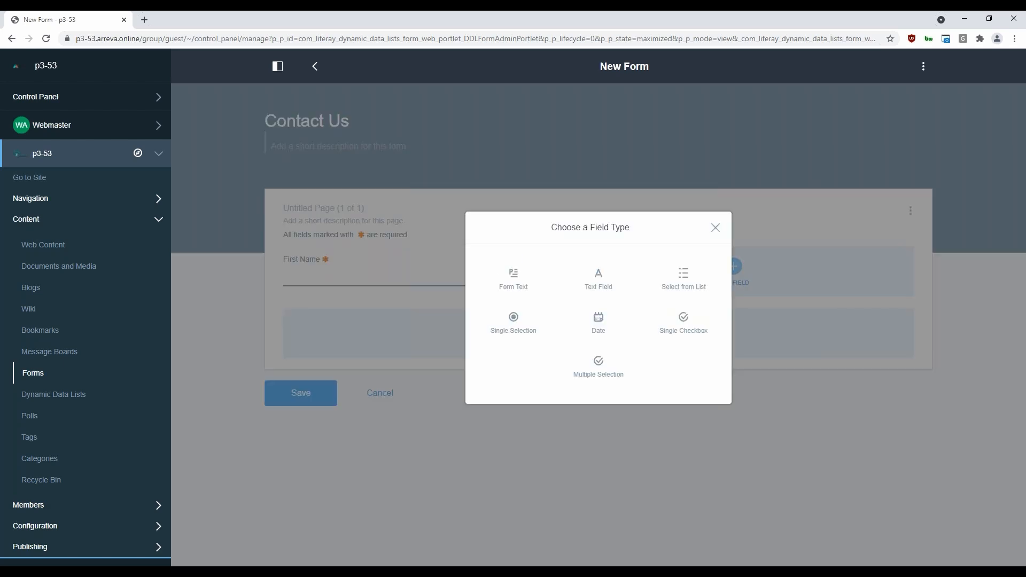
left_click(581, 291)
type("Lsat")
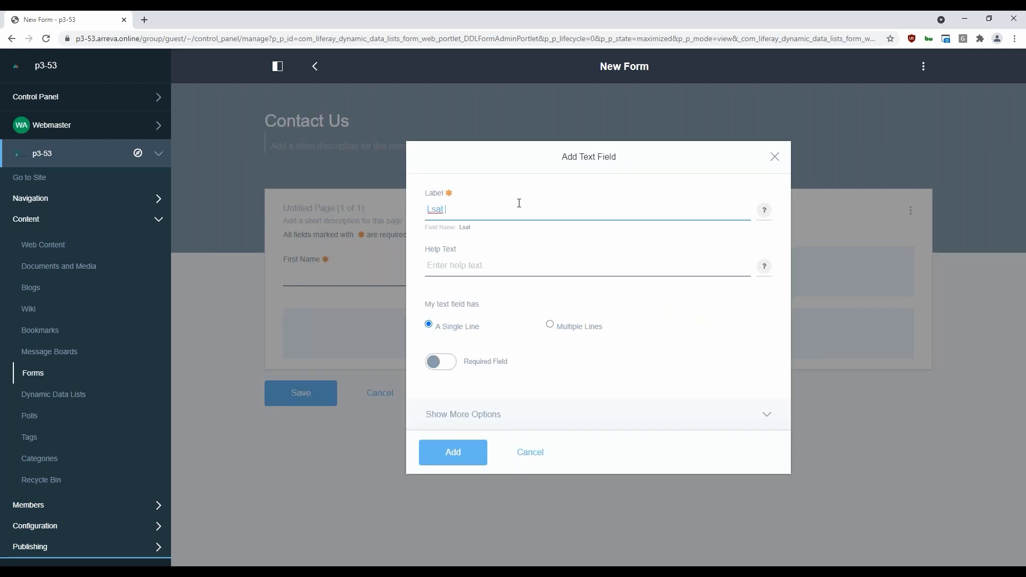
key("BackSpace")
type("Name")
left_click(441, 361)
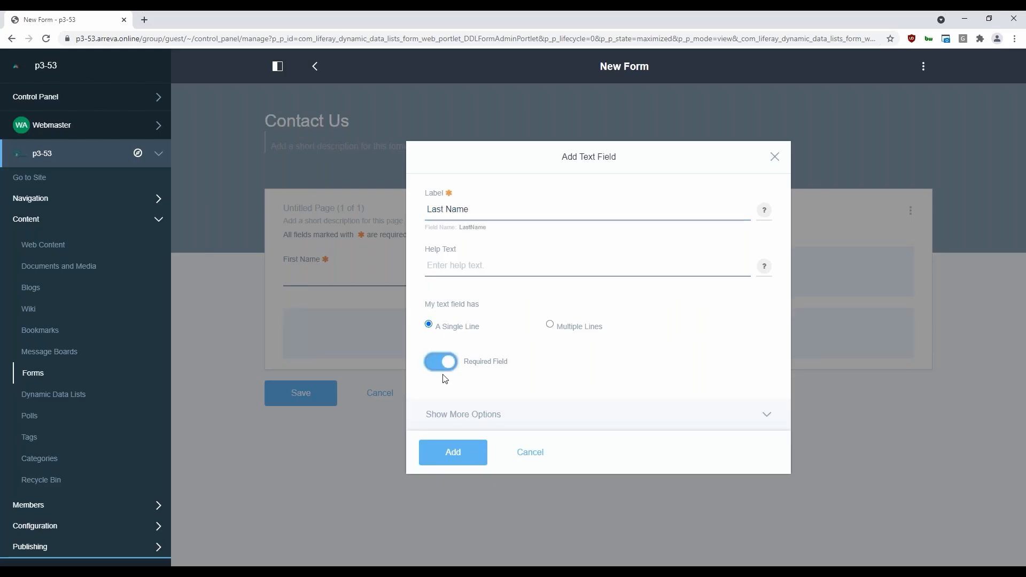
left_click(453, 463)
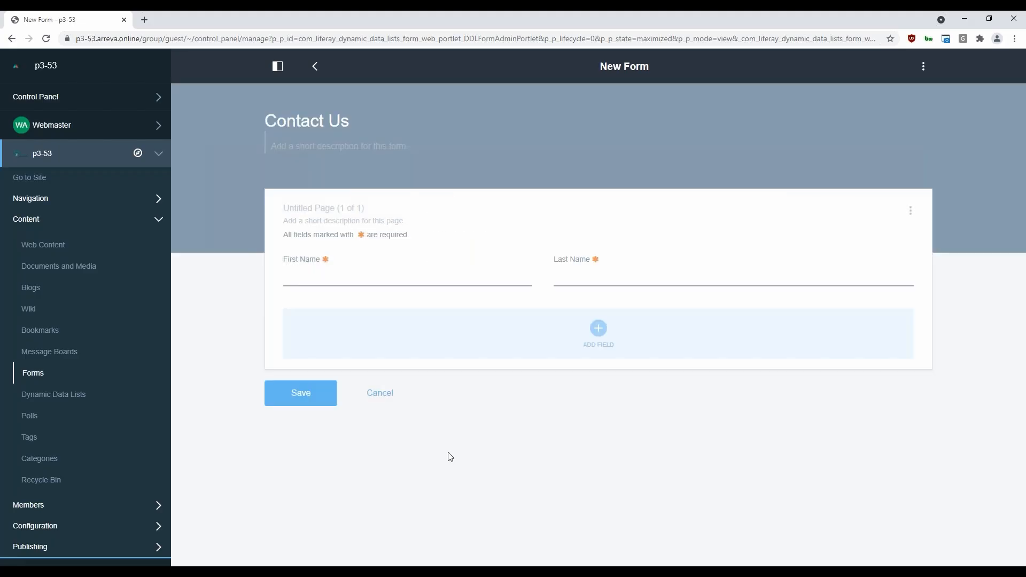
left_click_drag(543, 273, 600, 274)
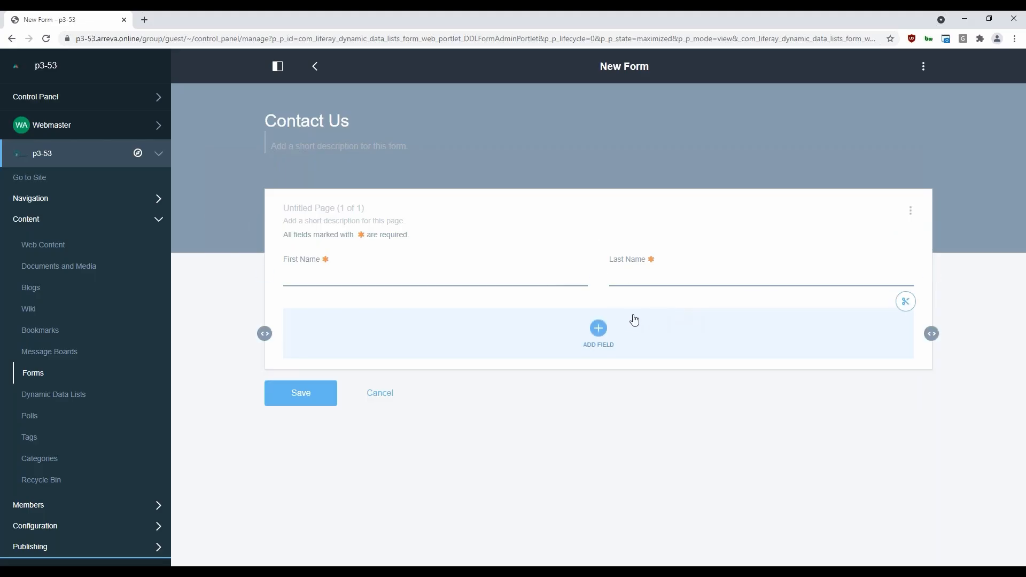
Add a required single-line text field labelled "Email Address" in the row below the name fields
left_click(598, 328)
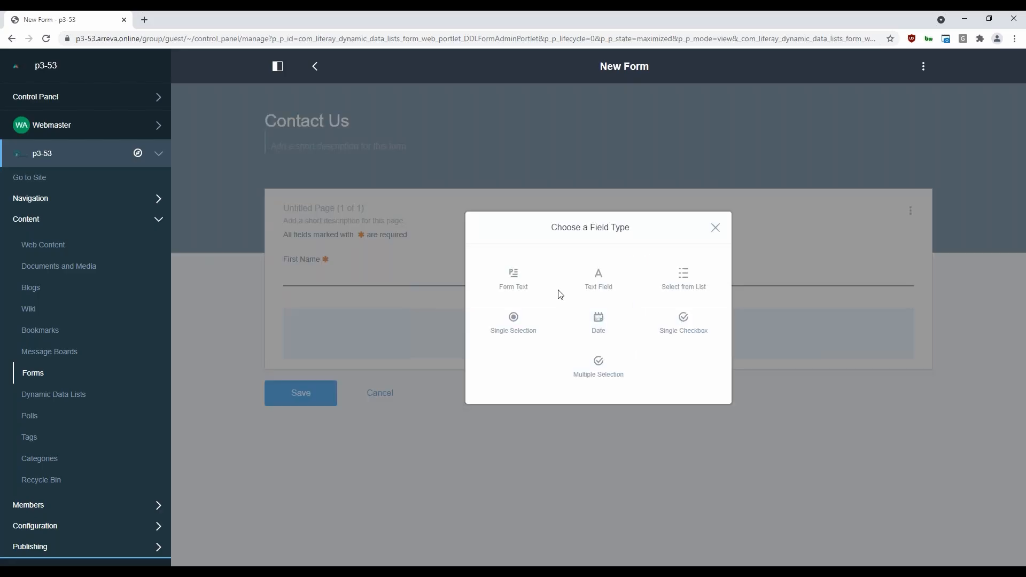
left_click(594, 287)
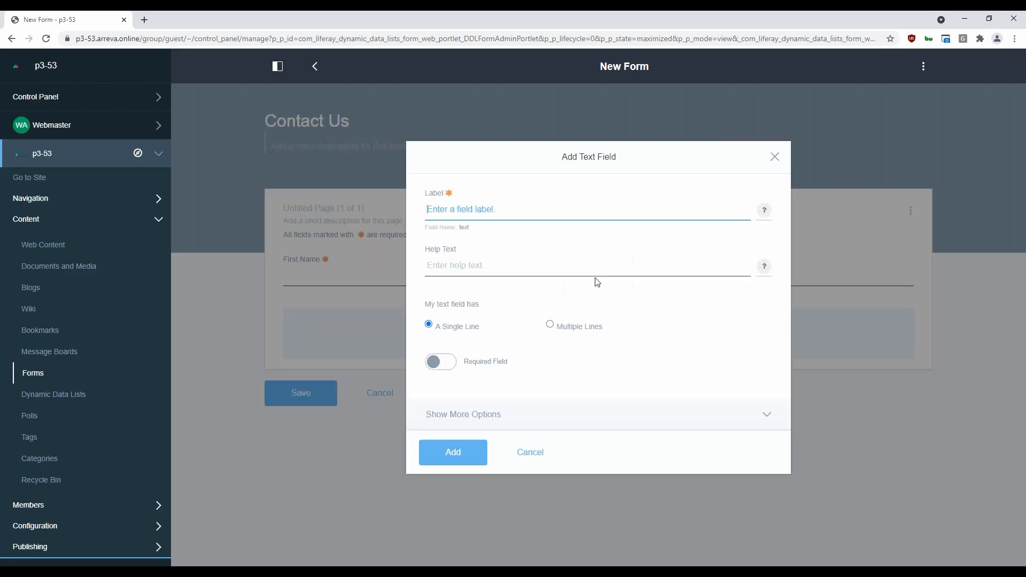
type("Email Address")
left_click(443, 364)
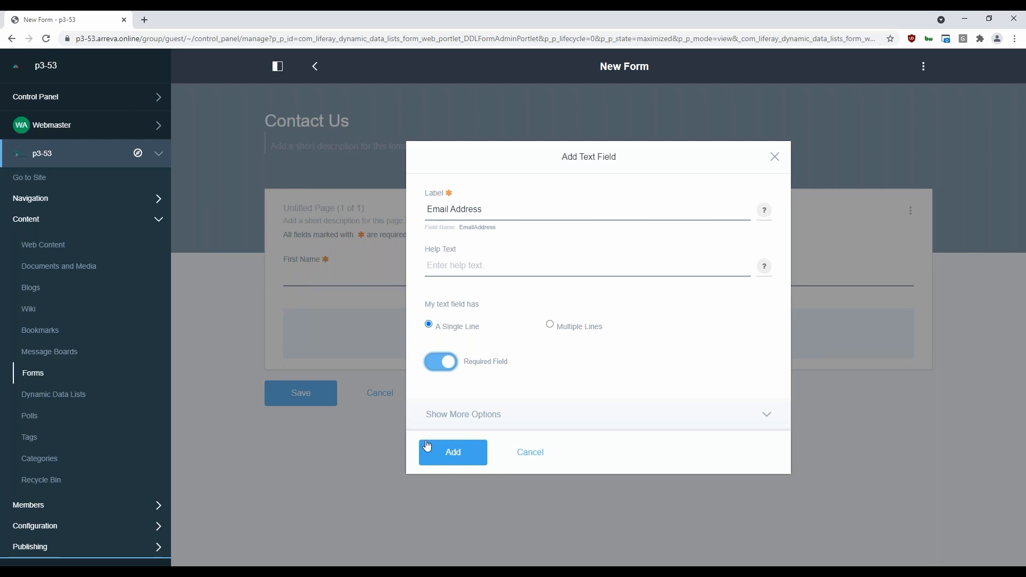
left_click(452, 455)
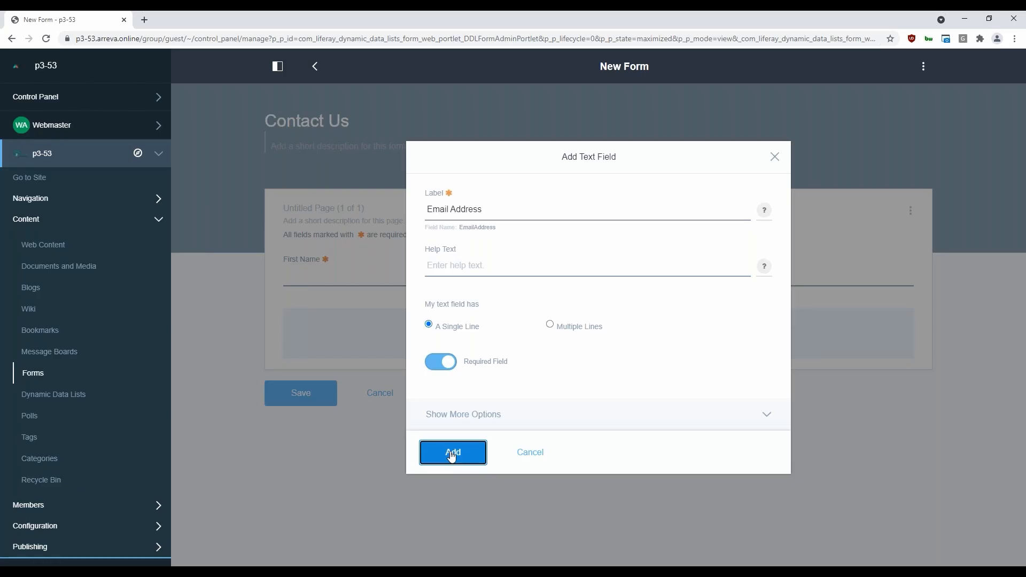
left_click(451, 456)
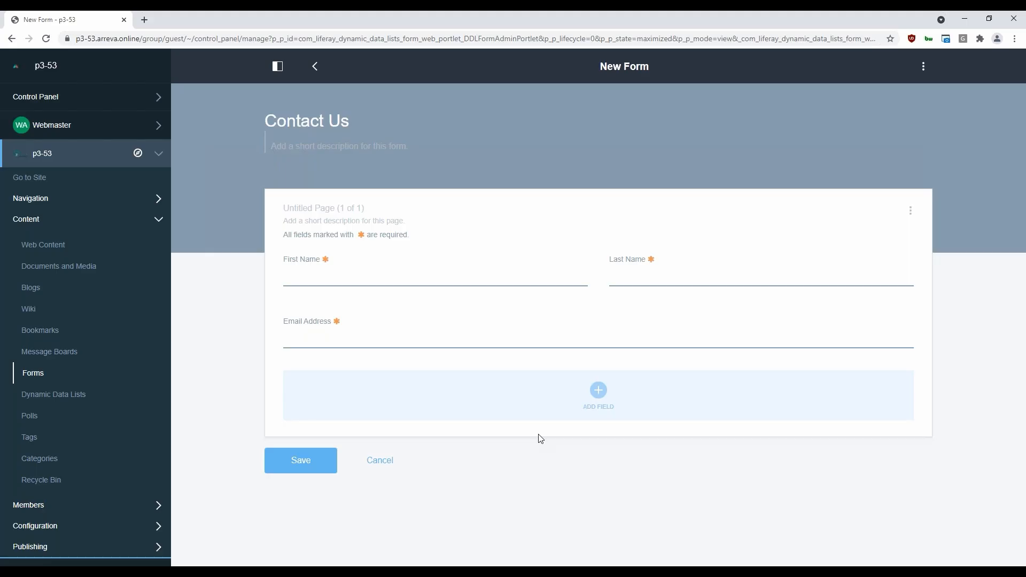
Add a single checkbox field labelled "Have you donated to the Org in the past" in the row below Email Address
left_click(598, 391)
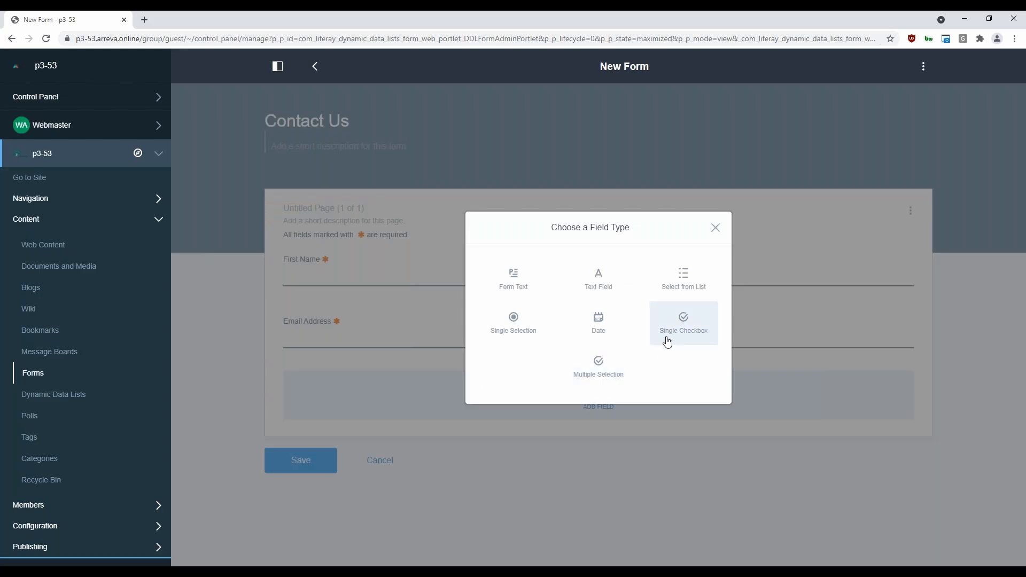
left_click(673, 329)
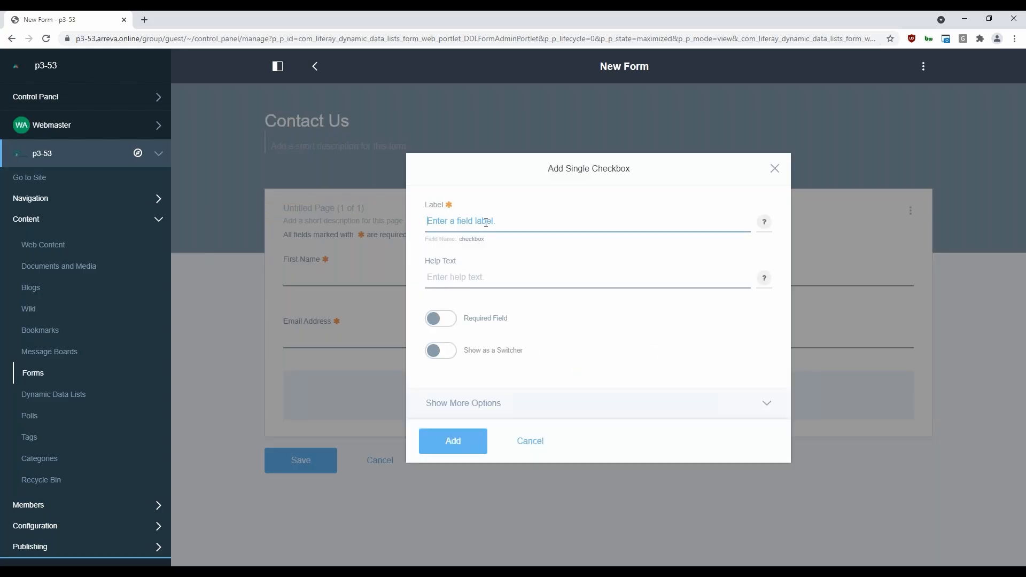
type("Have you dontested to the Org in the past")
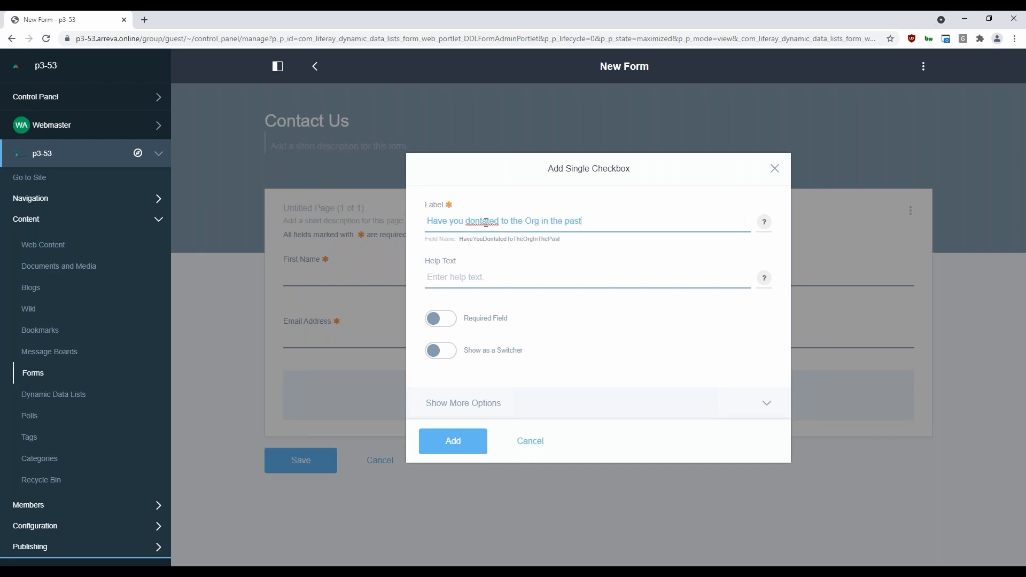
right_click(484, 221)
left_click(507, 227)
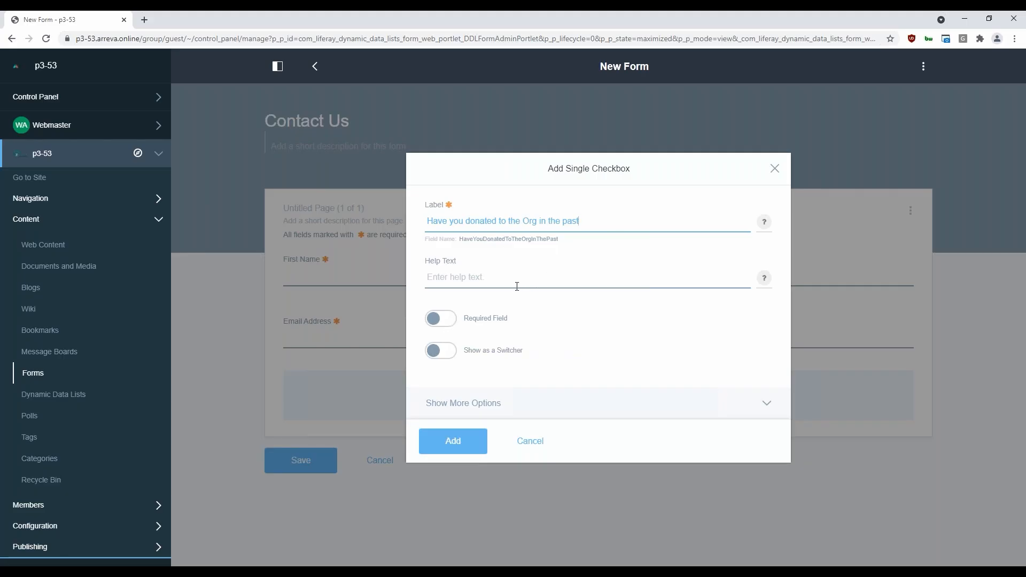
left_click(556, 407)
left_click(570, 345)
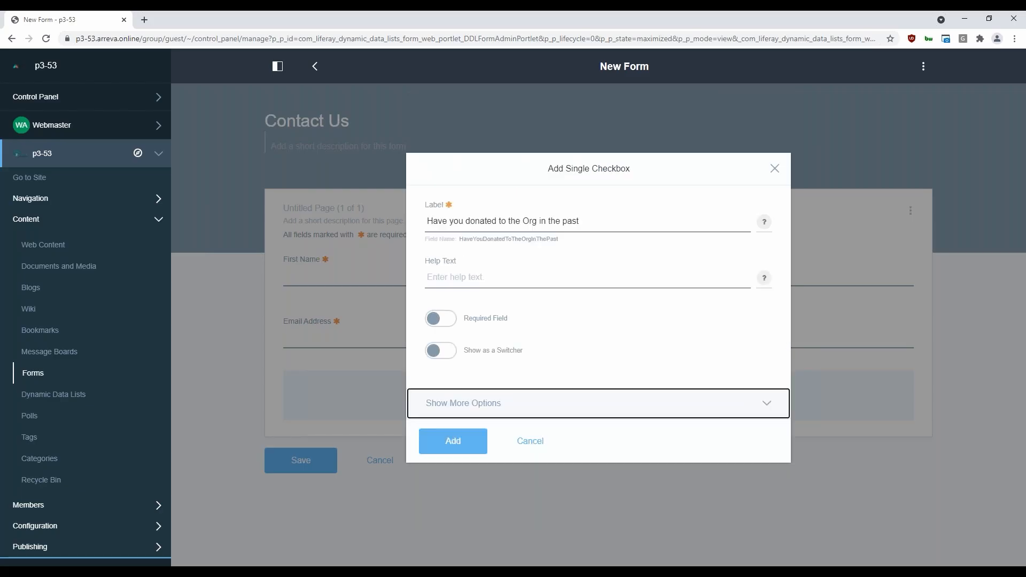
left_click(458, 443)
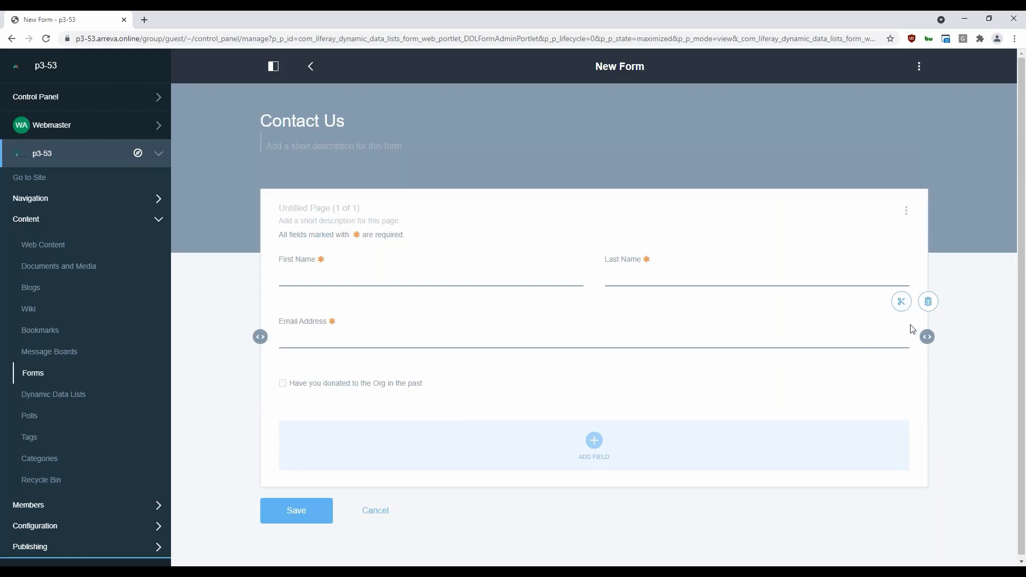
Narrow the Email Address field to half the row width, leaving an empty column beside it
left_click_drag(924, 335, 592, 337)
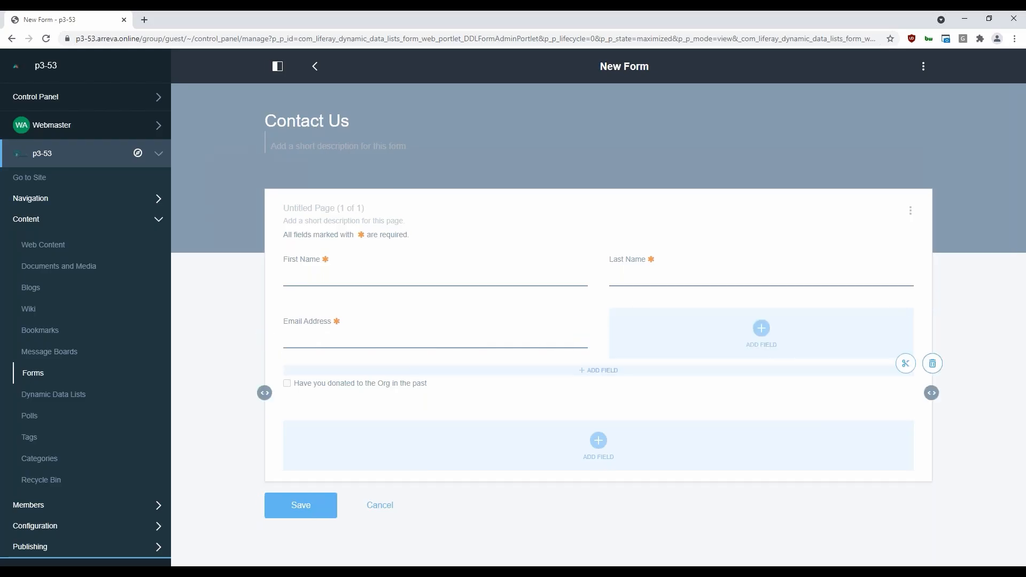
mouse_move(617, 377)
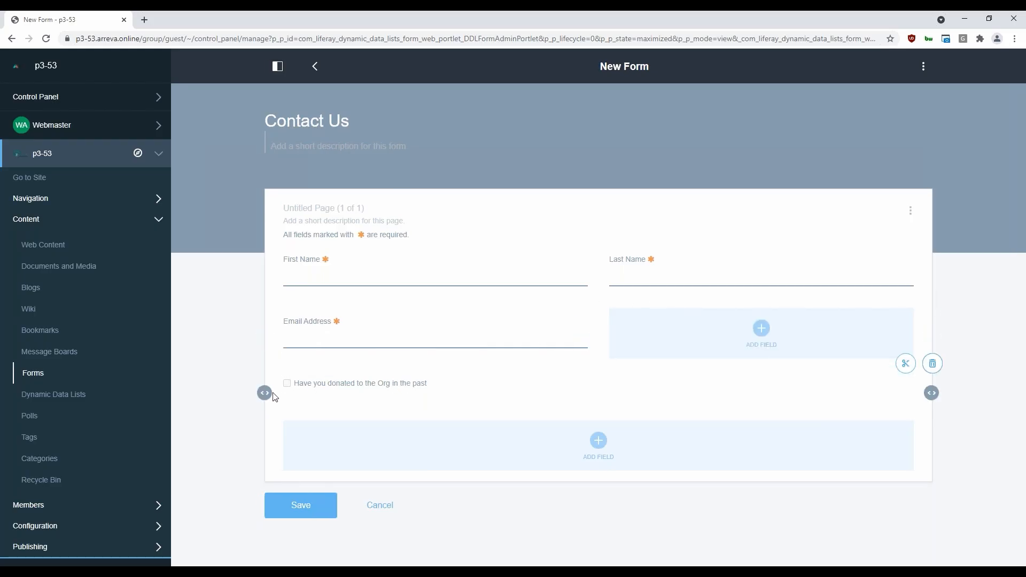
Shift the donation checkbox into the second half of its row, then delete that row from the form
left_click_drag(264, 393, 611, 406)
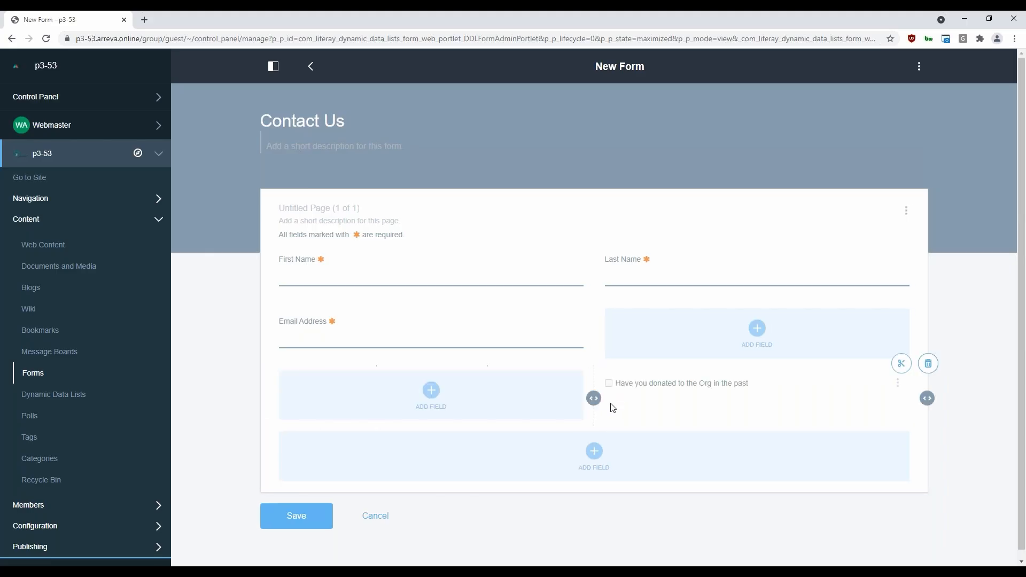
mouse_move(731, 421)
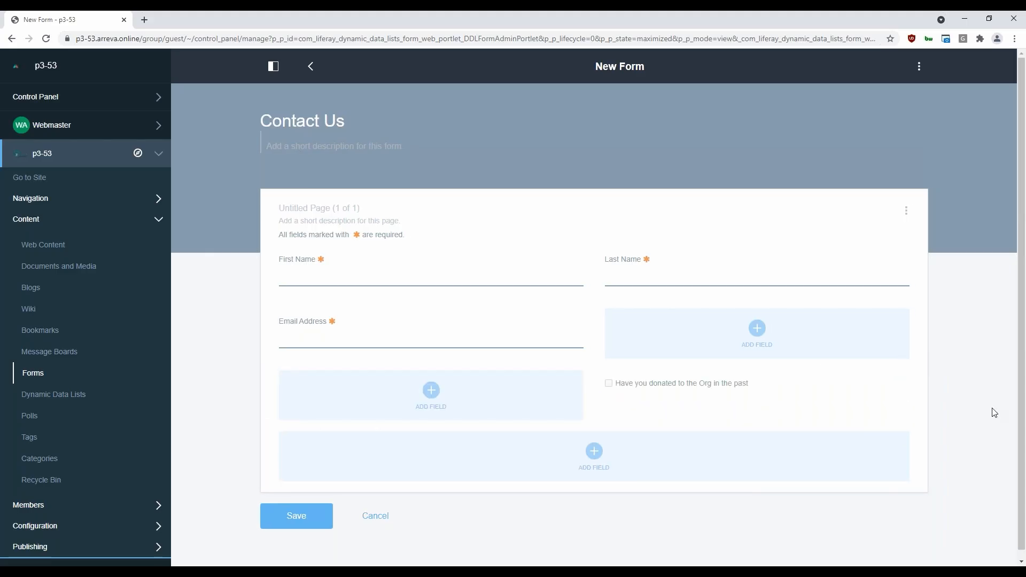
mouse_move(772, 404)
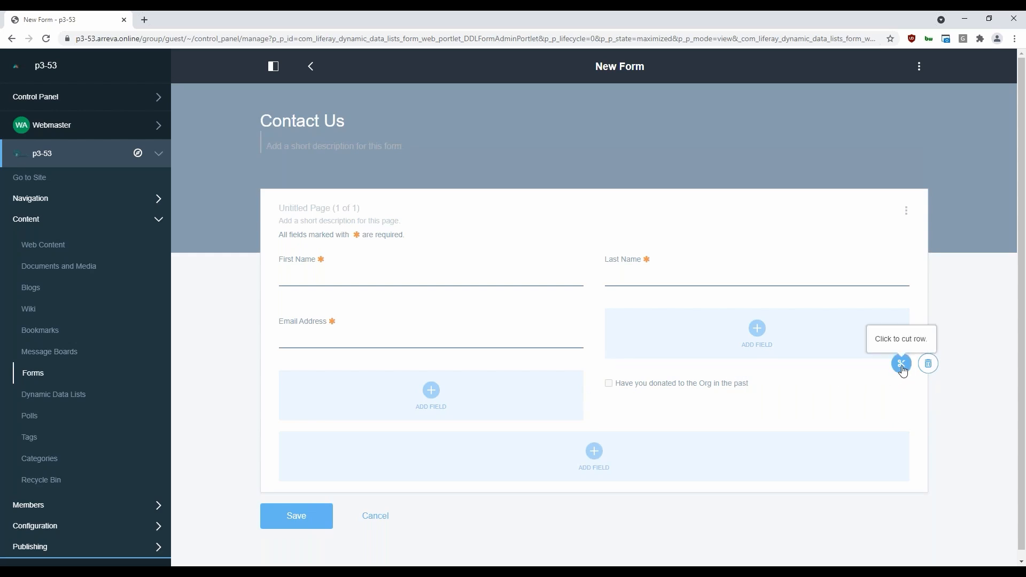
left_click(927, 363)
left_click(403, 340)
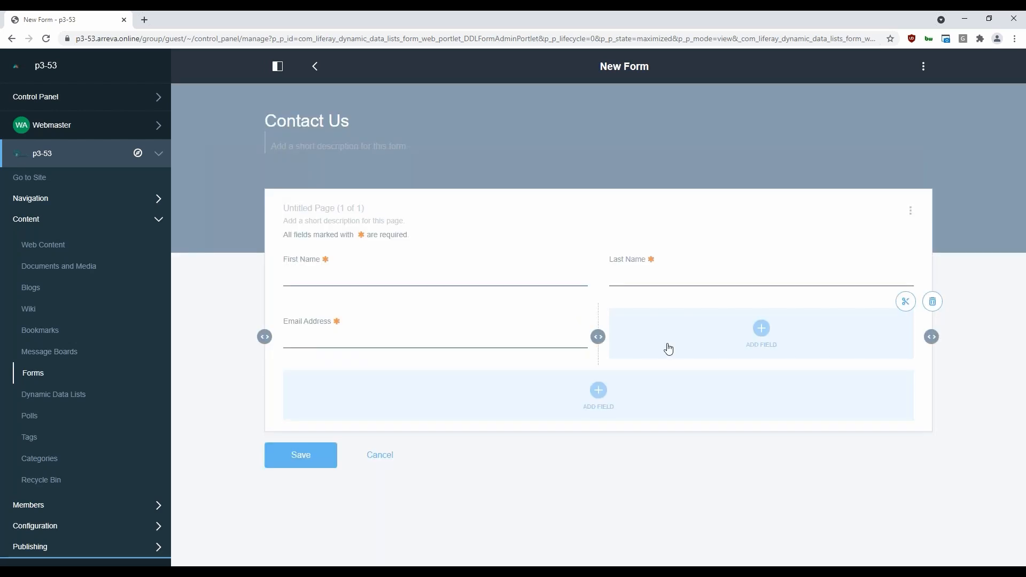
Start an optional Single Selection field beside Email Address, labelled "Have you donated to the org in the past?"
left_click(762, 328)
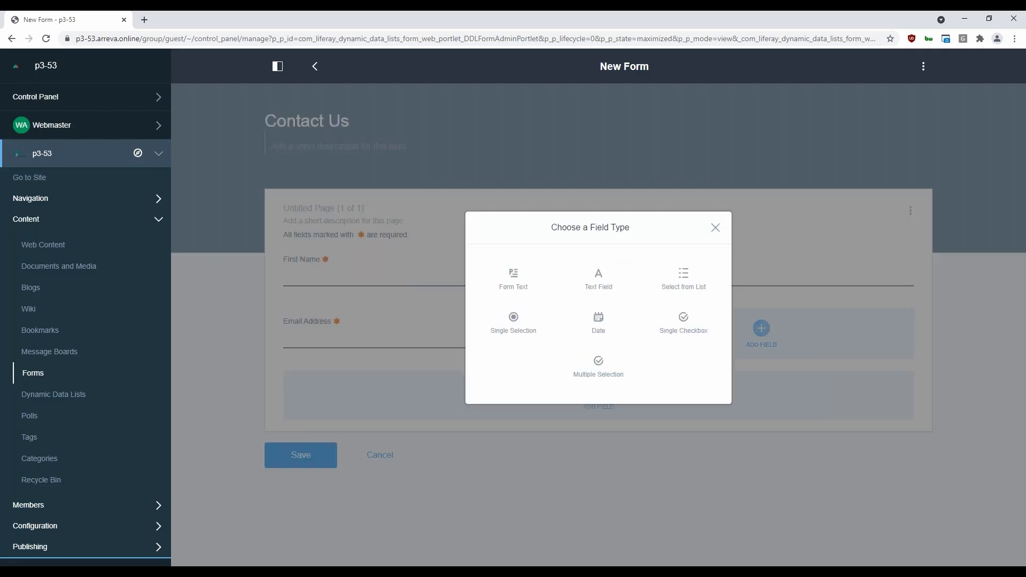
left_click(513, 322)
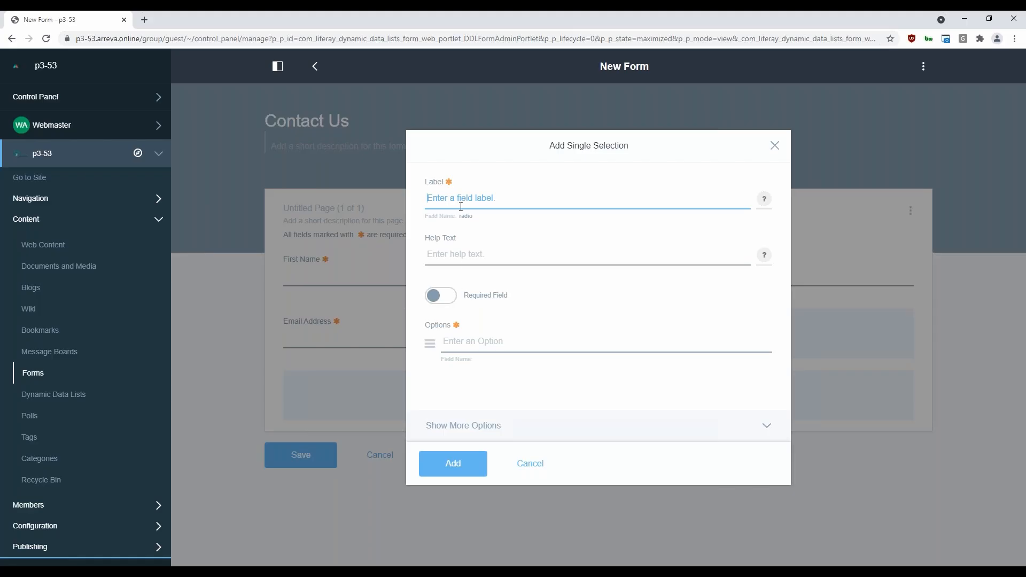
type("Have you donated to the org in the")
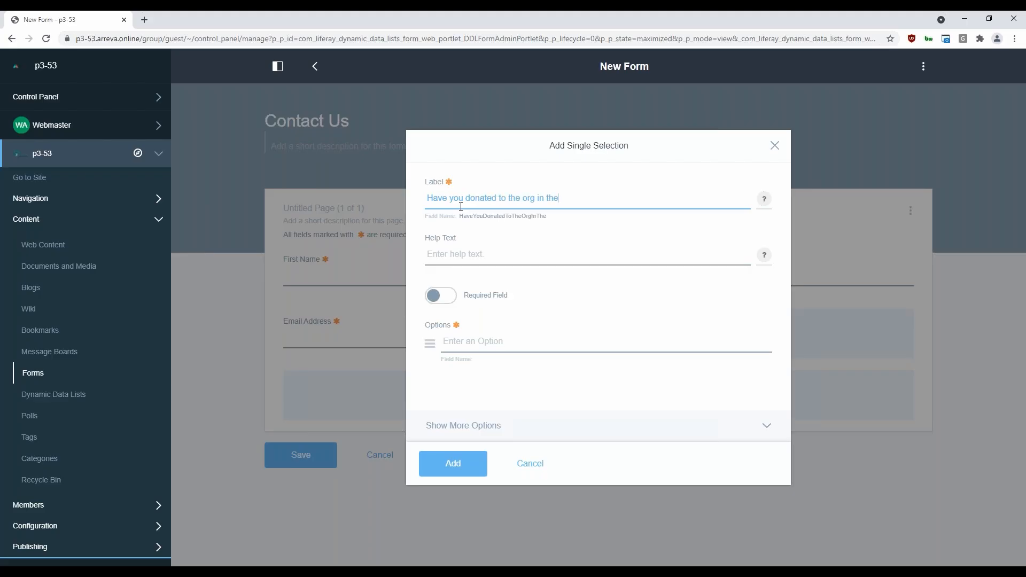
type(" past?")
left_click(439, 297)
left_click(439, 297)
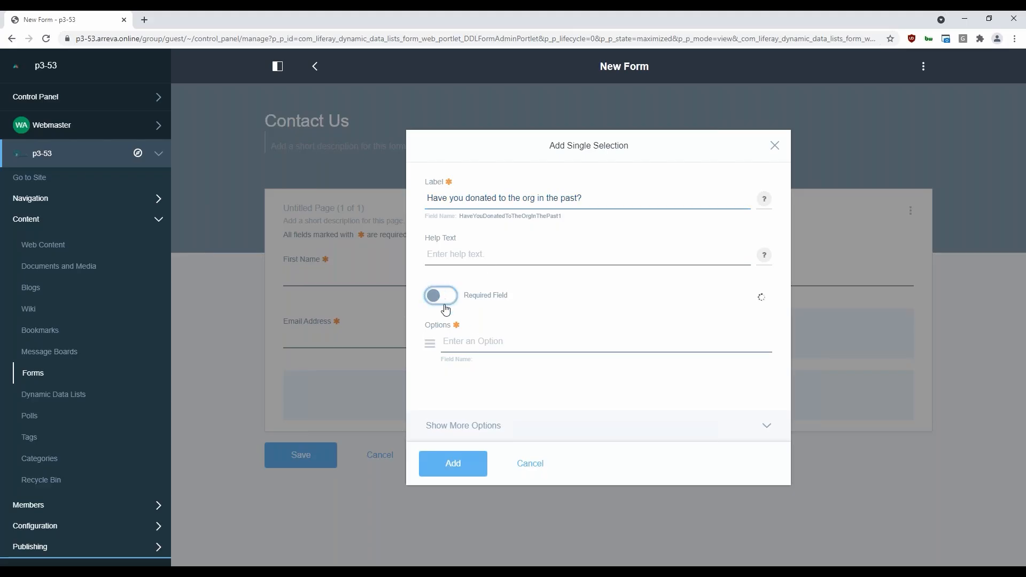
Give the donation question the options Yes and No and add the field to the form
left_click(471, 341)
type("Yes")
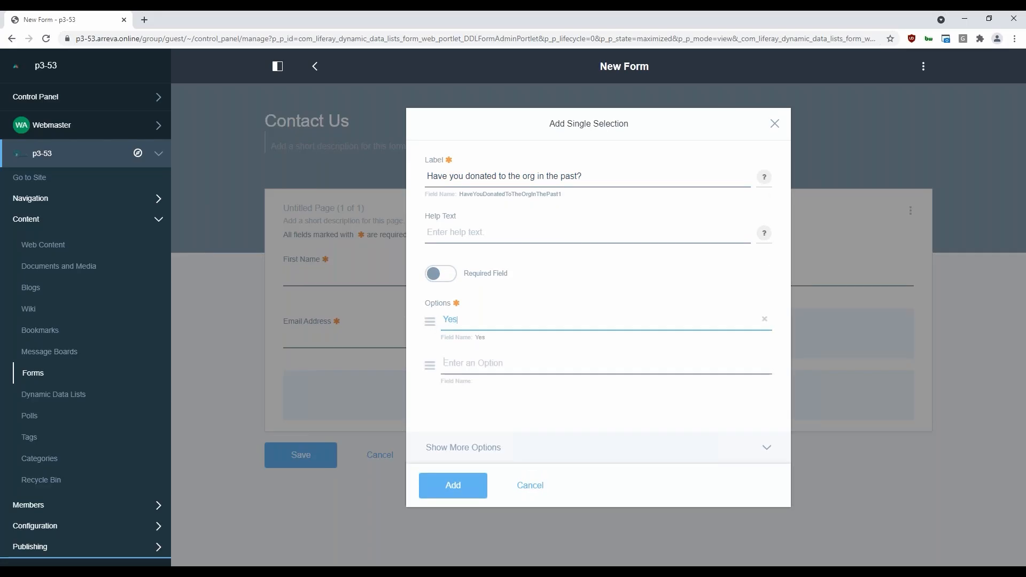
left_click(469, 362)
type("No")
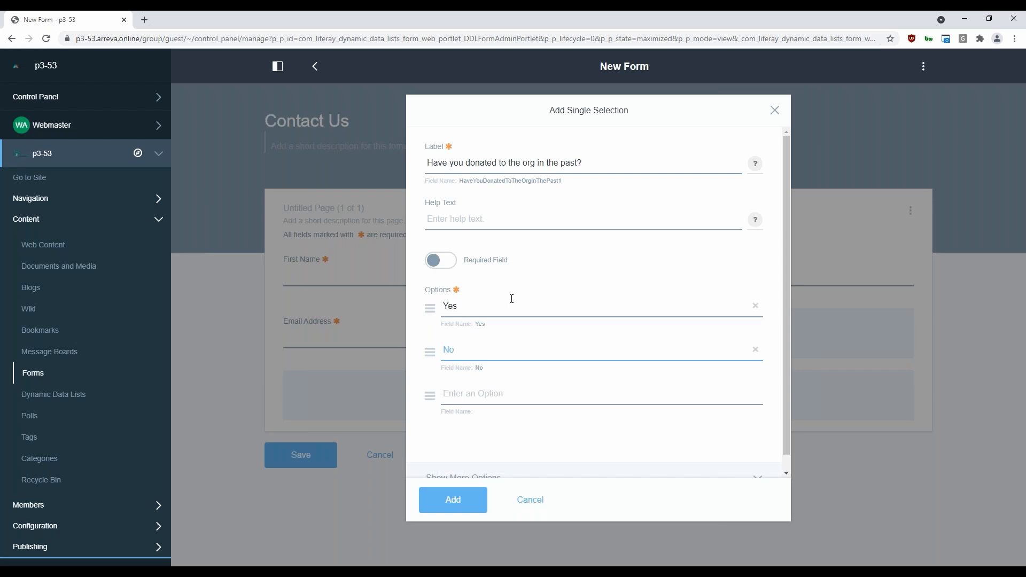
scroll(483, 345, "down", 1)
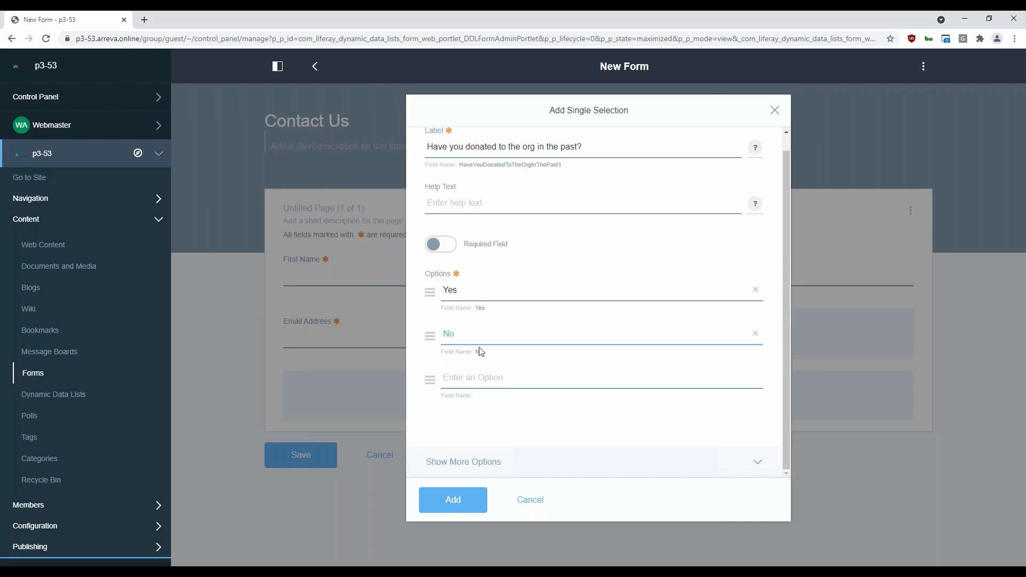
left_click(453, 500)
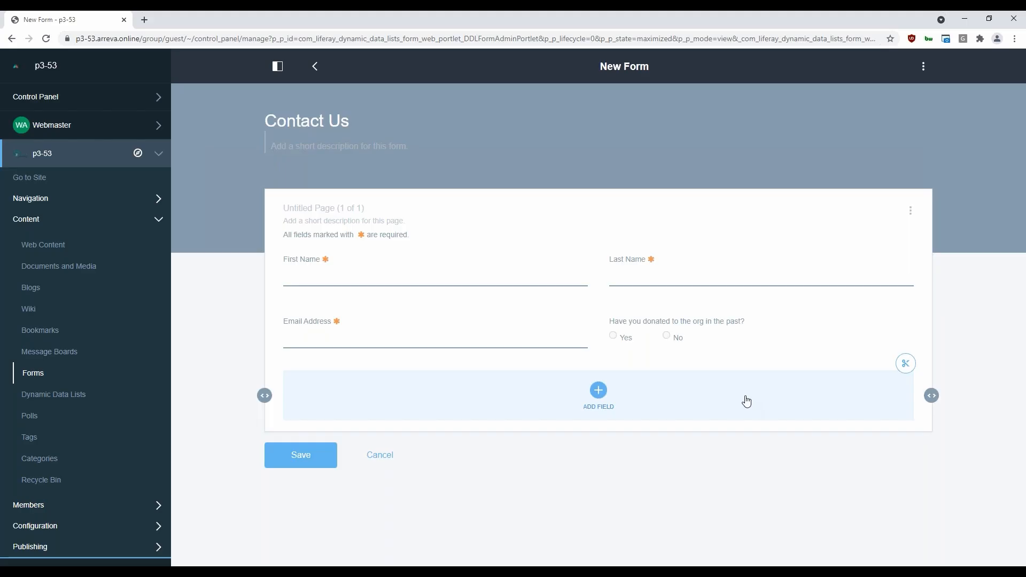
Save the Contact Us form and return to the list of forms
left_click(317, 455)
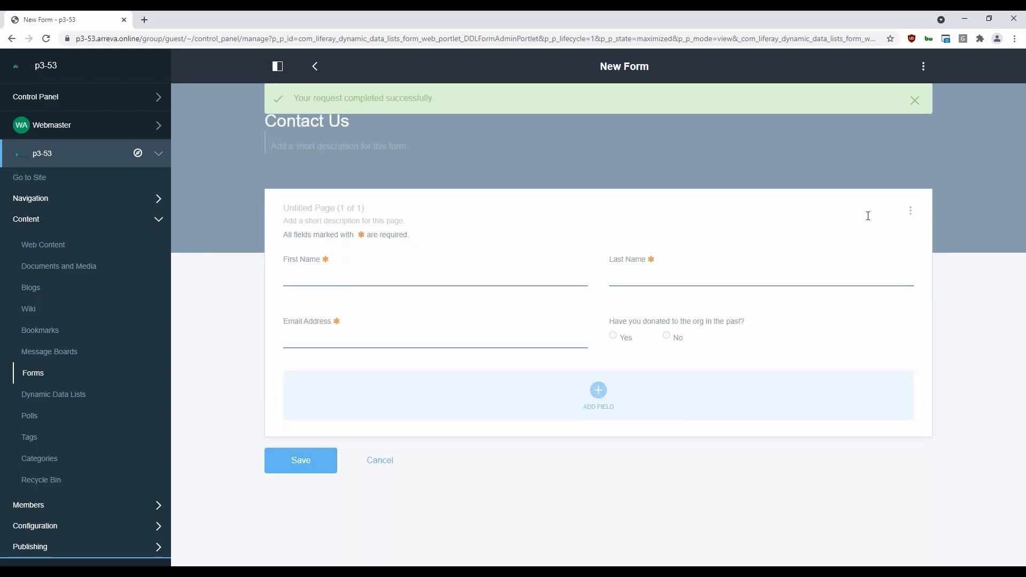
left_click(911, 210)
left_click(911, 211)
left_click(924, 68)
left_click(959, 70)
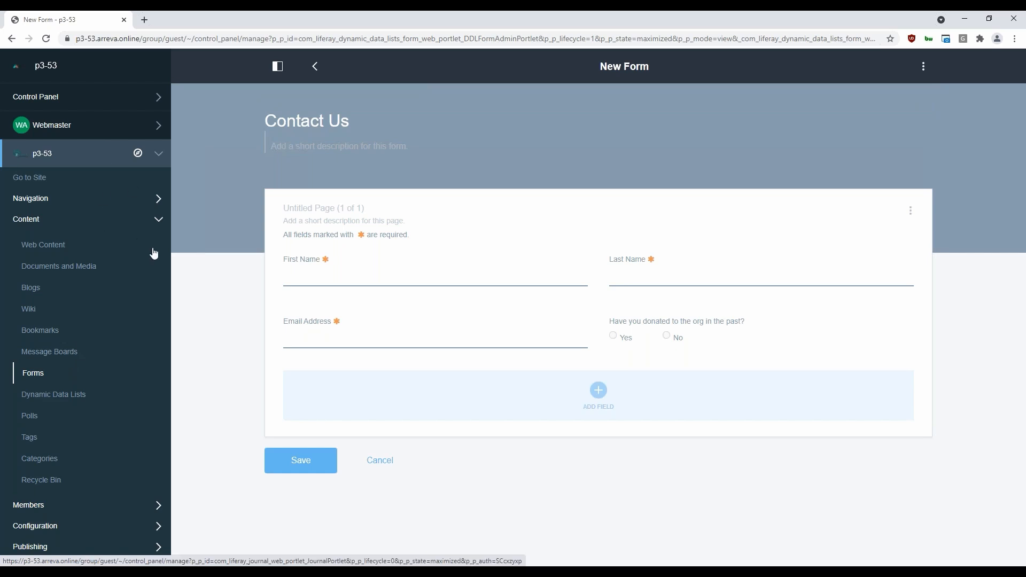
left_click(31, 373)
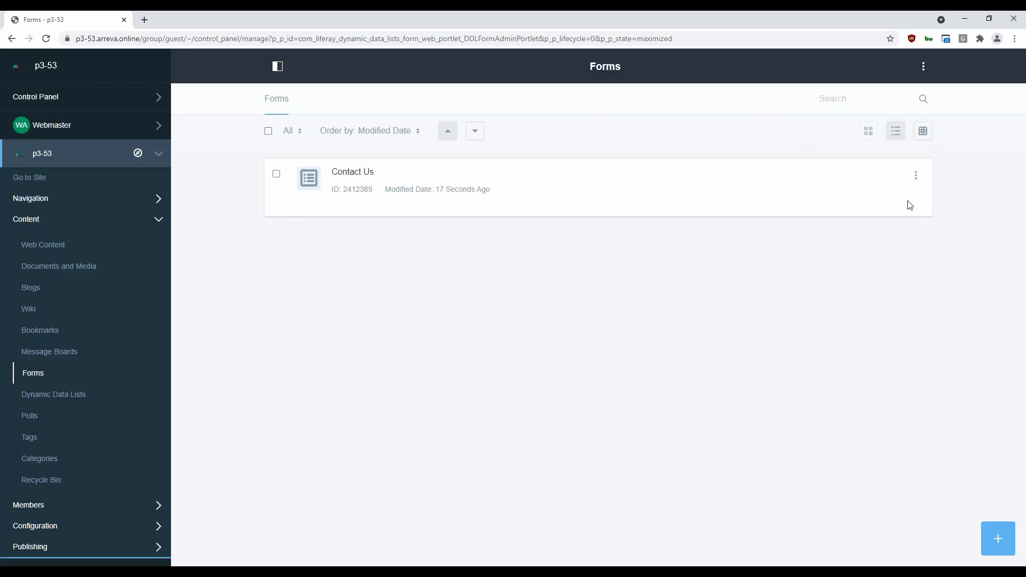
Look at the saved Contact Us form and its submitted entries, returning to the forms list after each
left_click(340, 175)
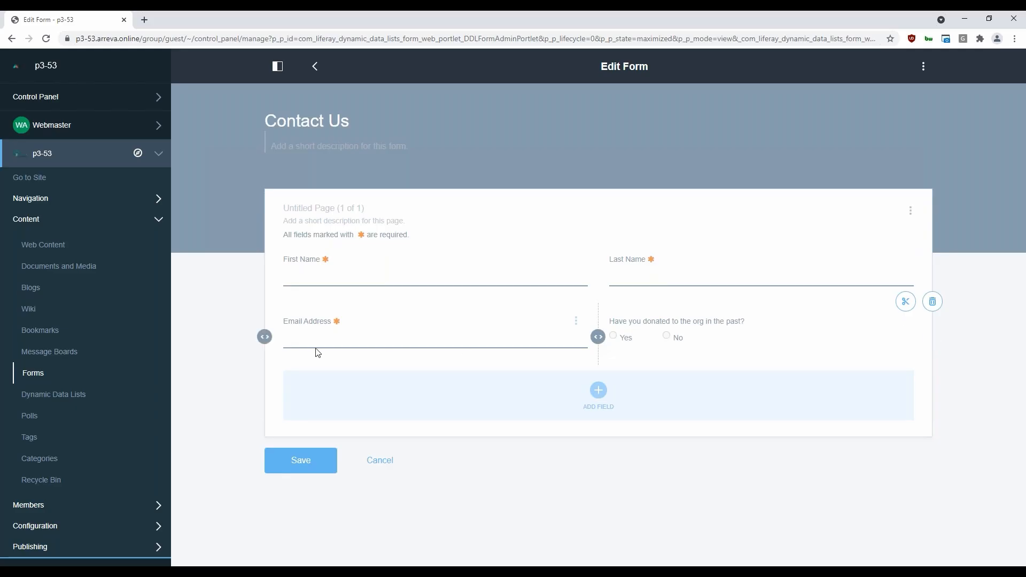
left_click(33, 373)
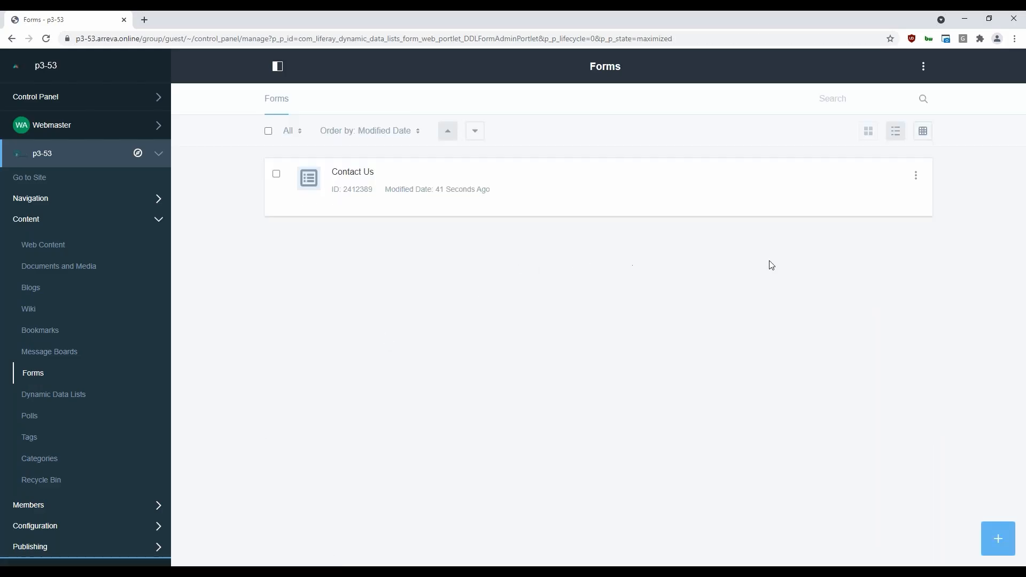
left_click(916, 179)
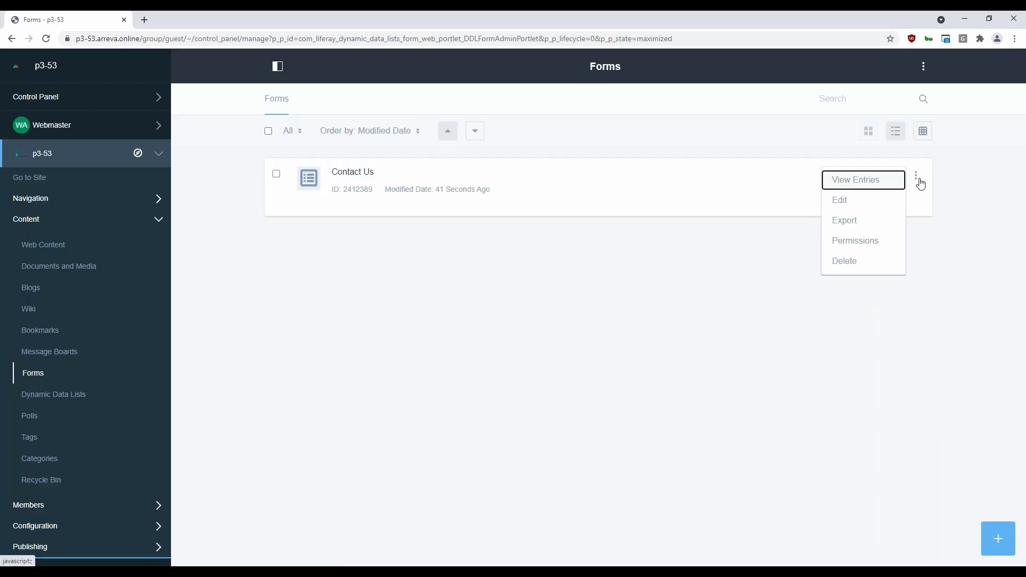
left_click(868, 185)
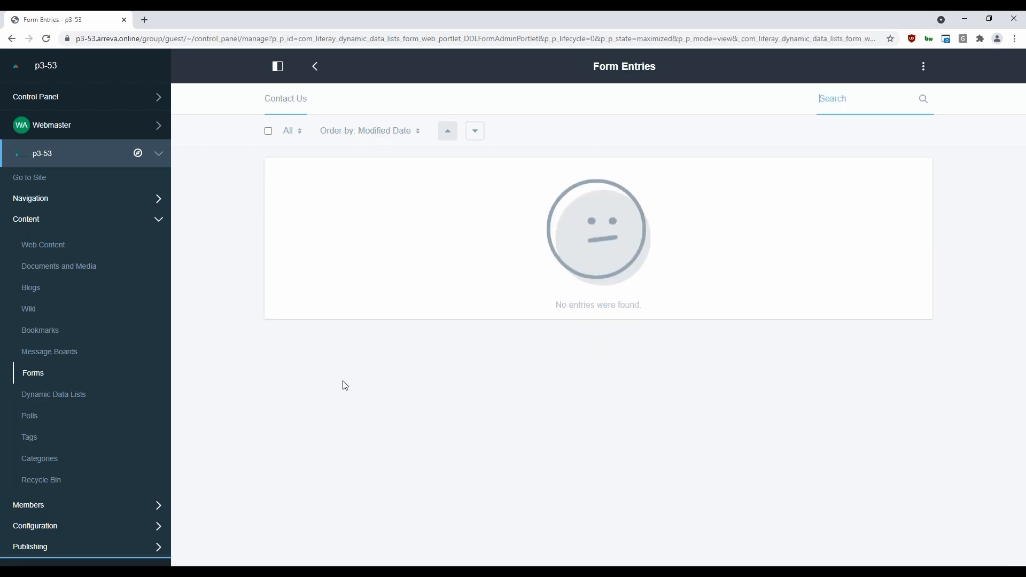
left_click(33, 374)
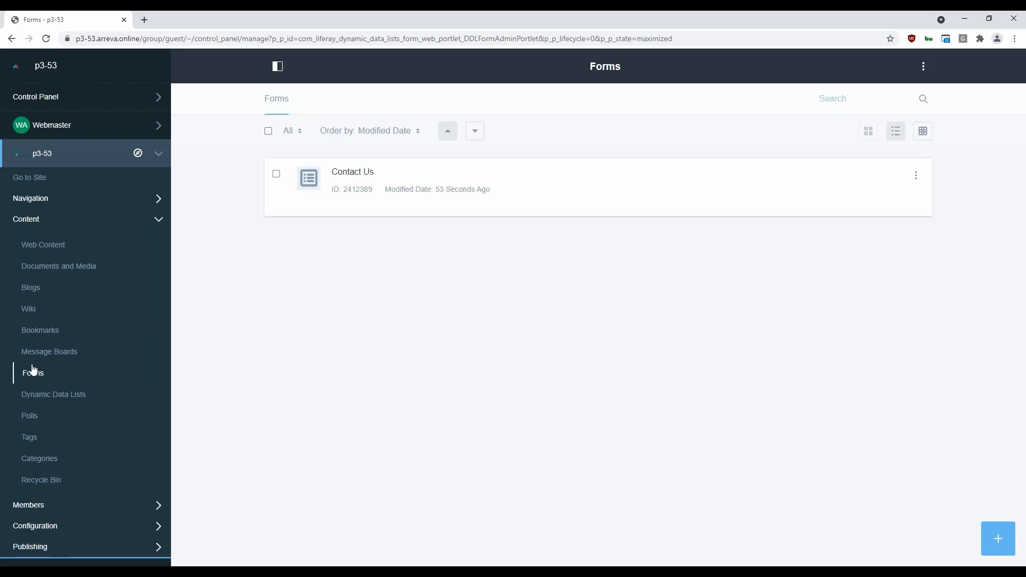
left_click(917, 178)
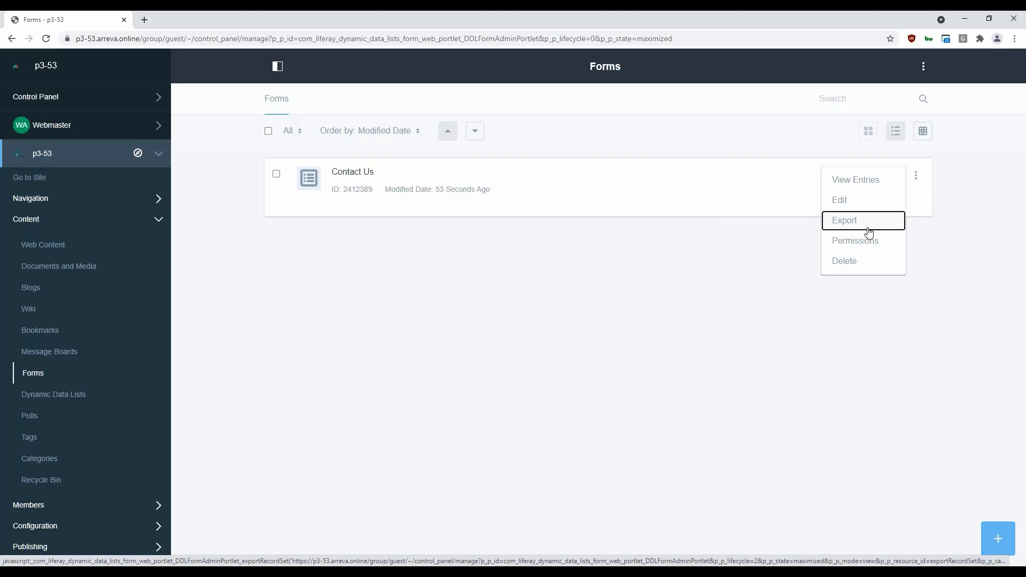
left_click(778, 226)
left_click(916, 176)
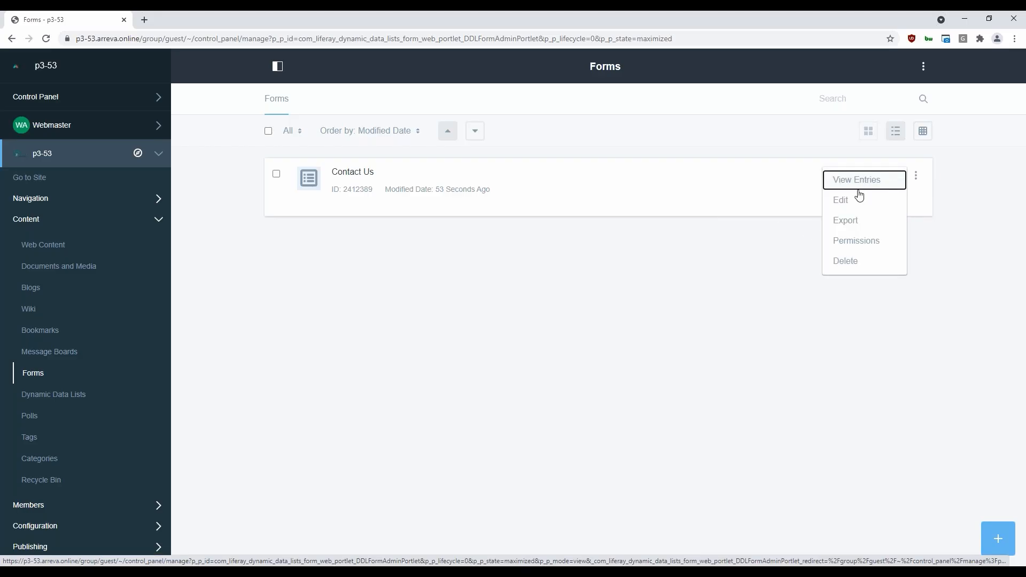
Open the Contact Us form for editing and bring up its email notification settings
left_click(354, 179)
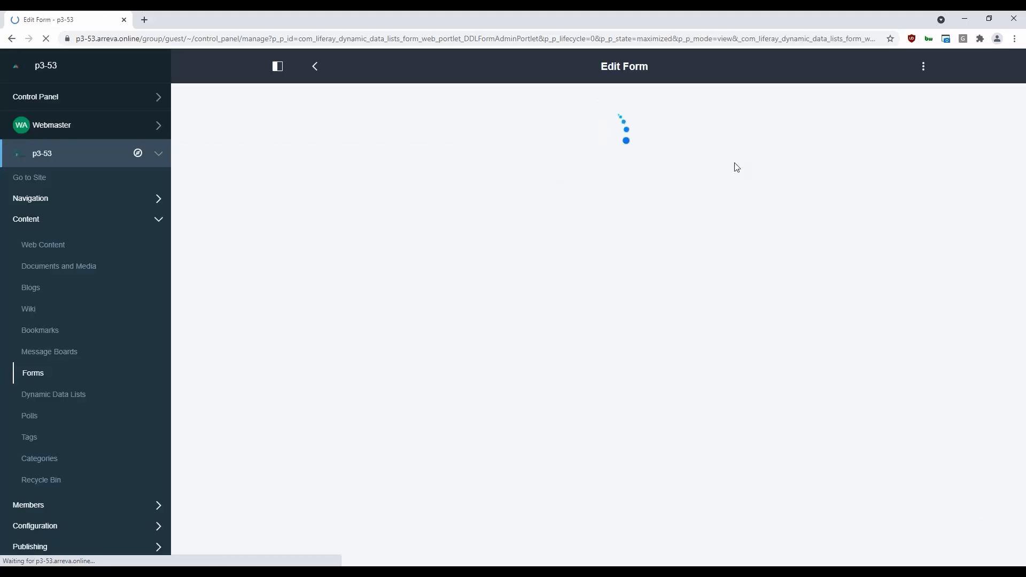
left_click(924, 66)
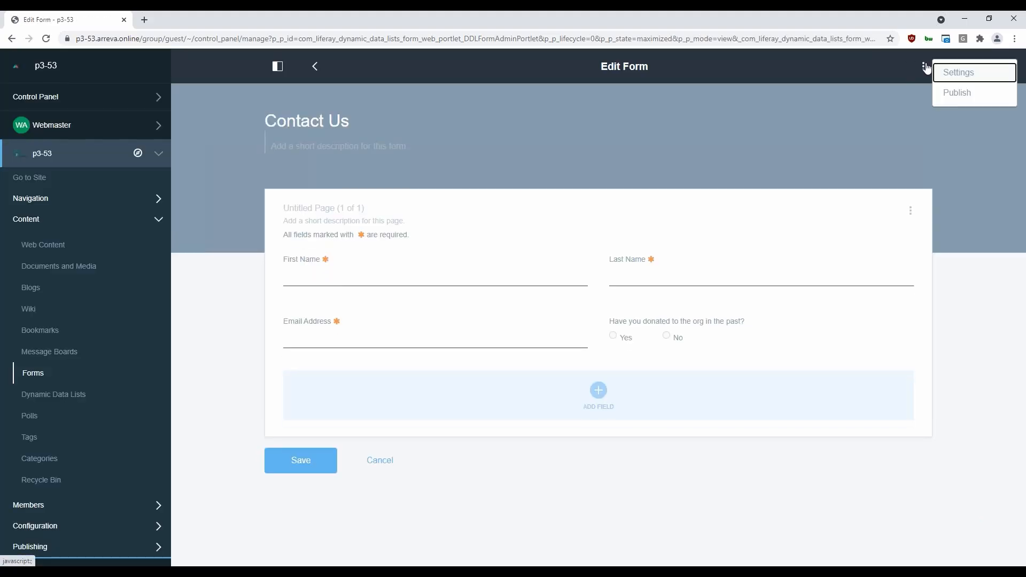
left_click(960, 73)
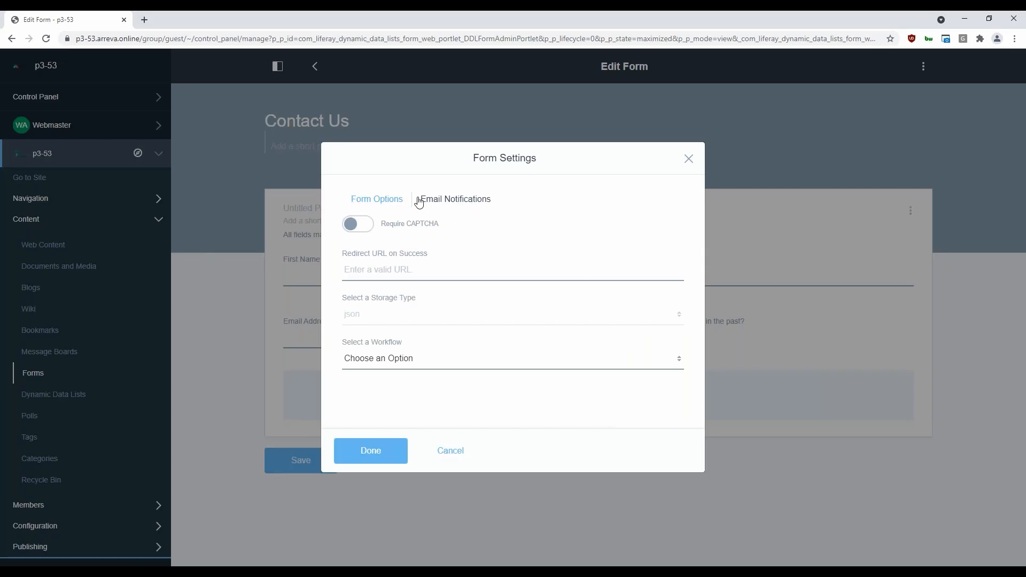
left_click(475, 204)
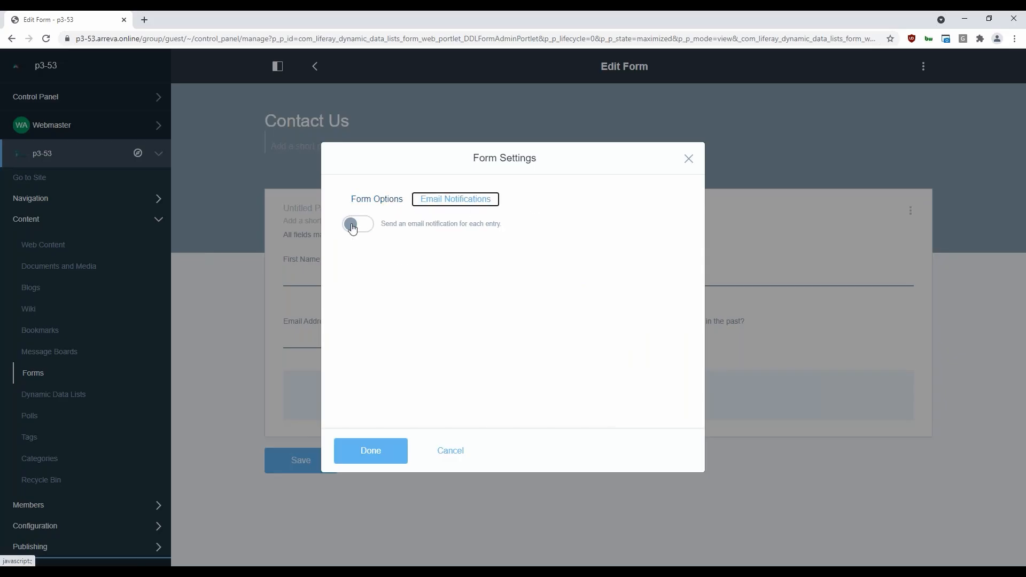
Switch on the email notification for each entry, examine its sender, recipient and subject fields, and leave the form settings without filling them in
left_click_drag(379, 225, 535, 236)
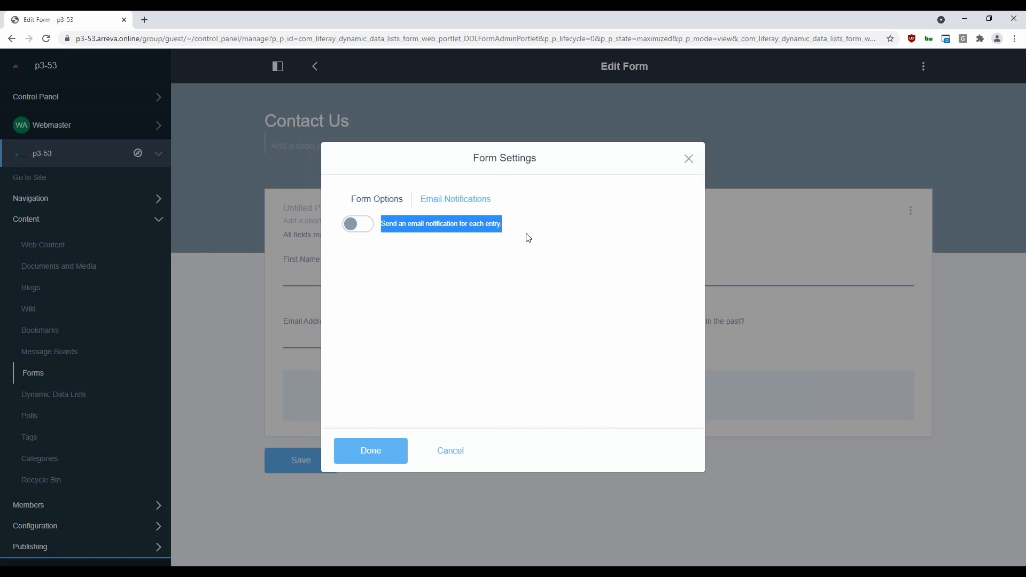
left_click(366, 224)
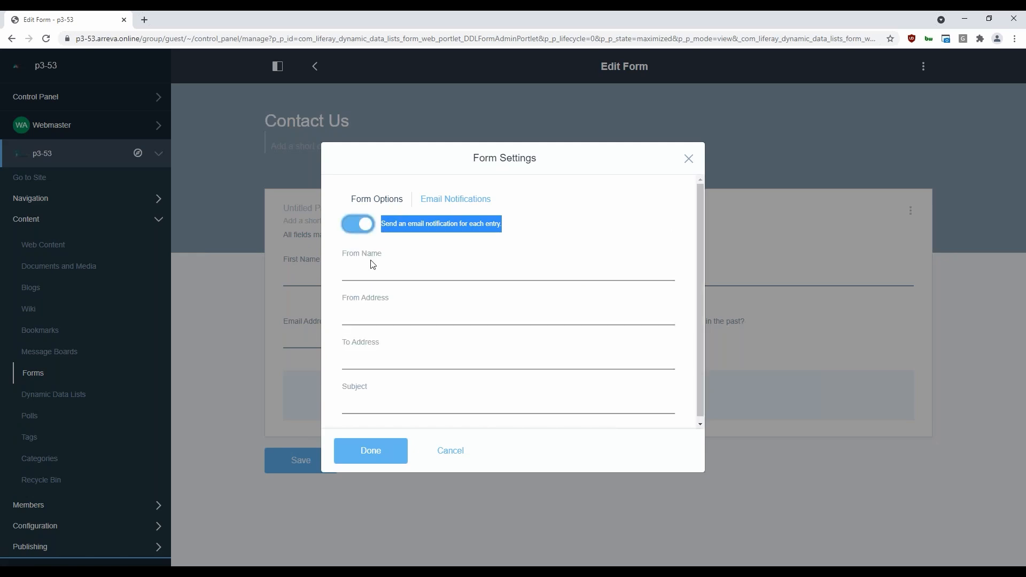
left_click(379, 266)
left_click(557, 240)
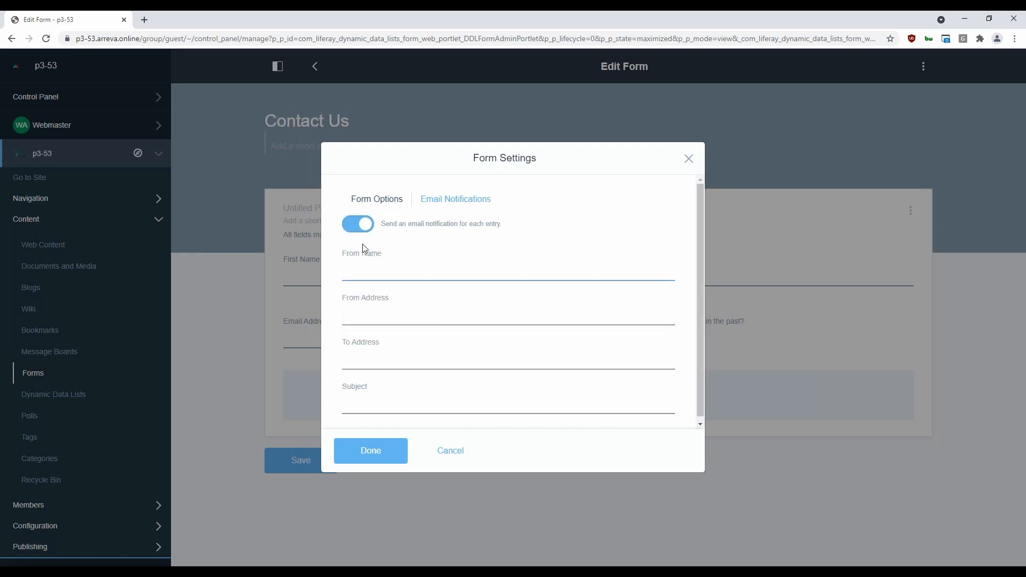
scroll(482, 309, "down", 1)
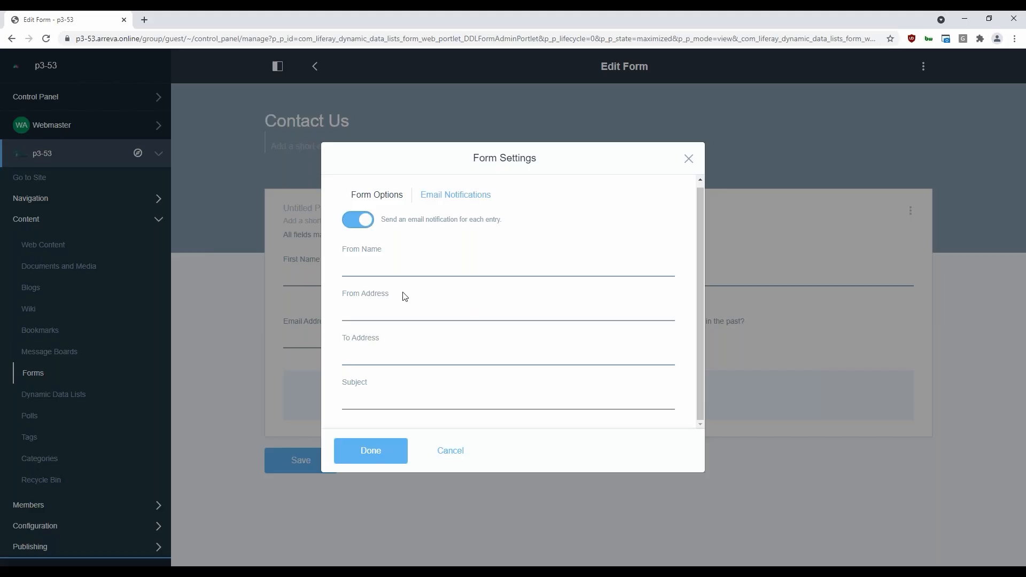
left_click(374, 357)
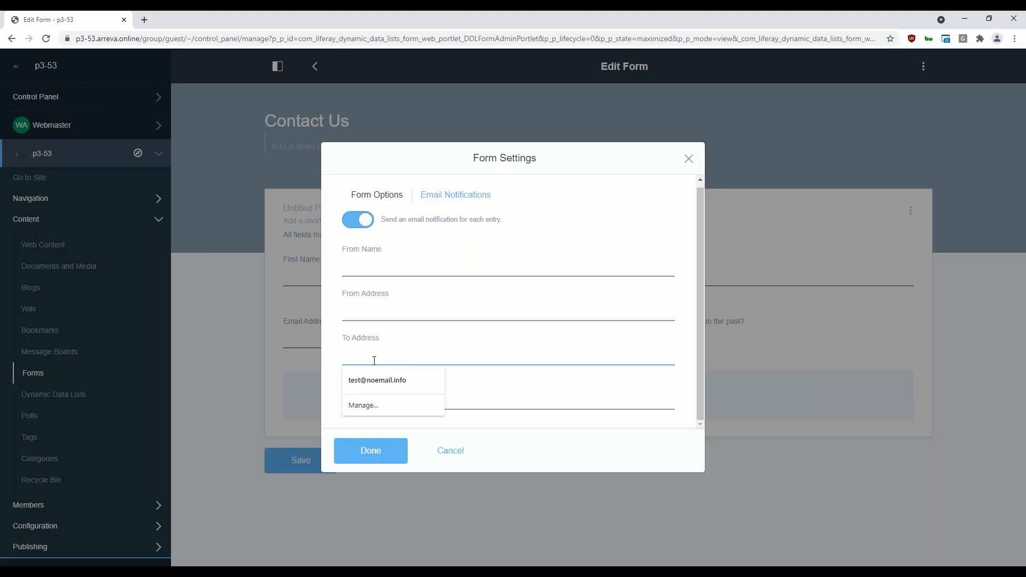
left_click(556, 441)
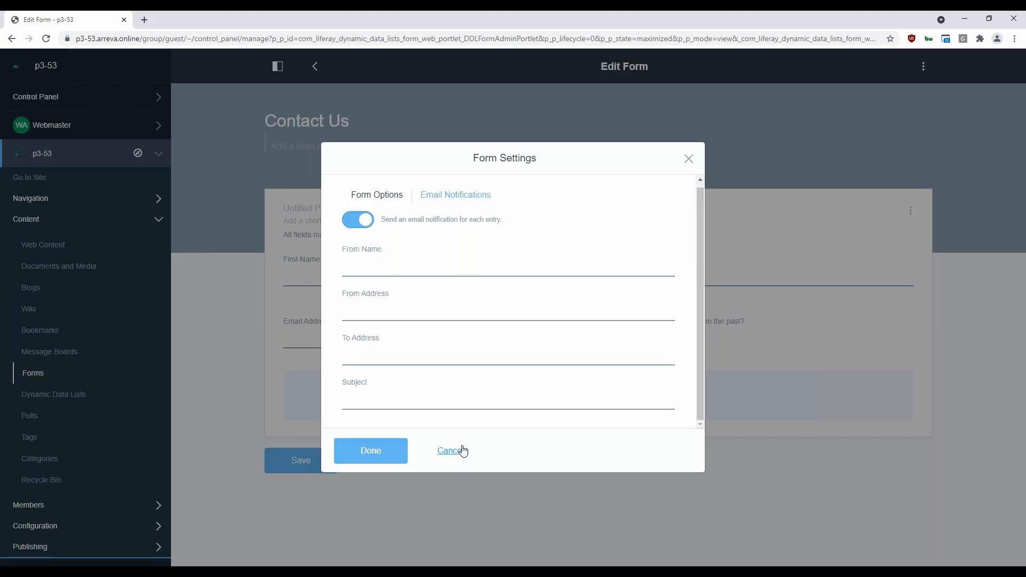
left_click(447, 453)
left_click(393, 454)
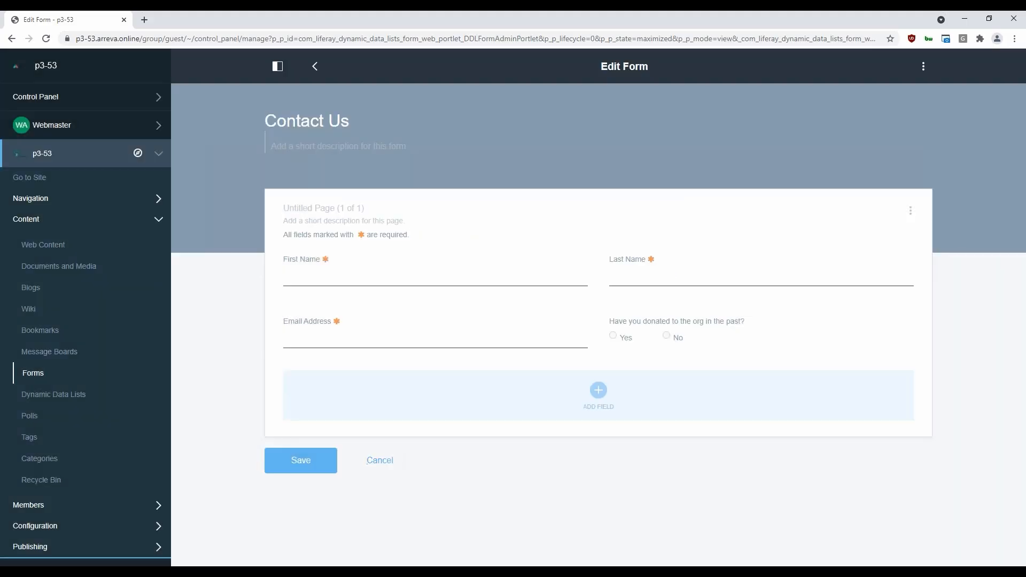
Publish the Contact Us form to make it public and return to the list of forms
left_click(923, 66)
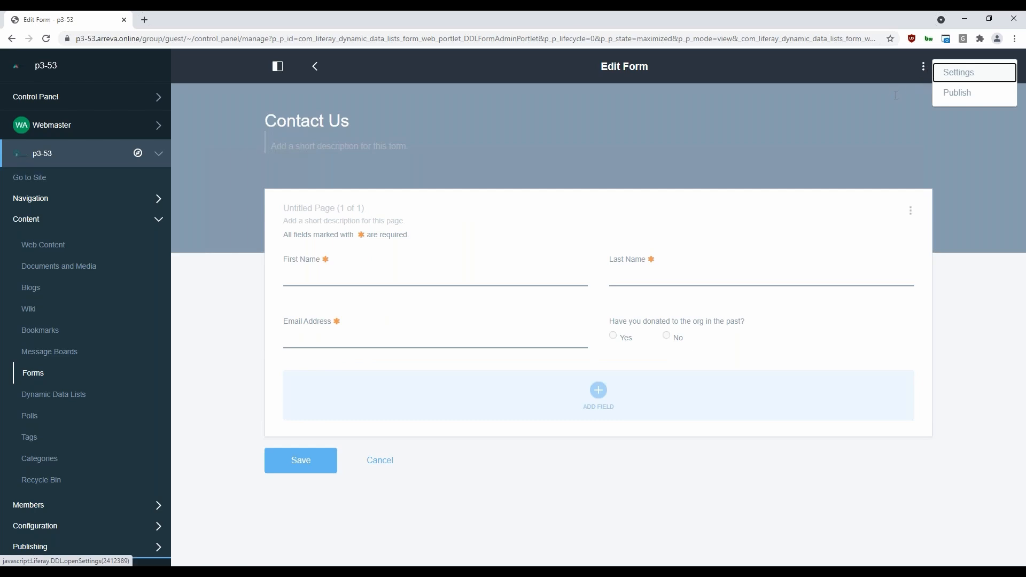
left_click(956, 93)
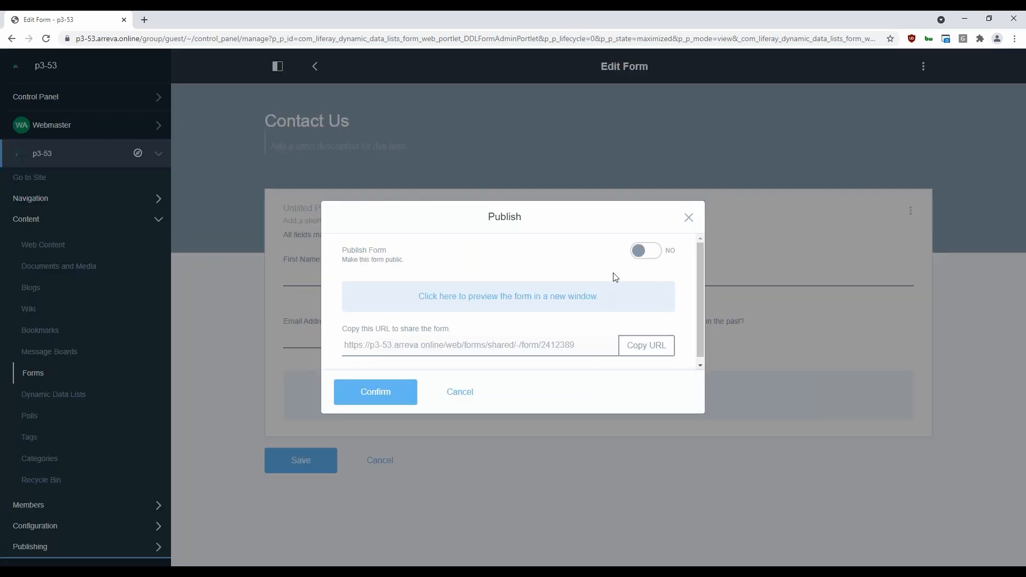
left_click(643, 253)
left_click(389, 387)
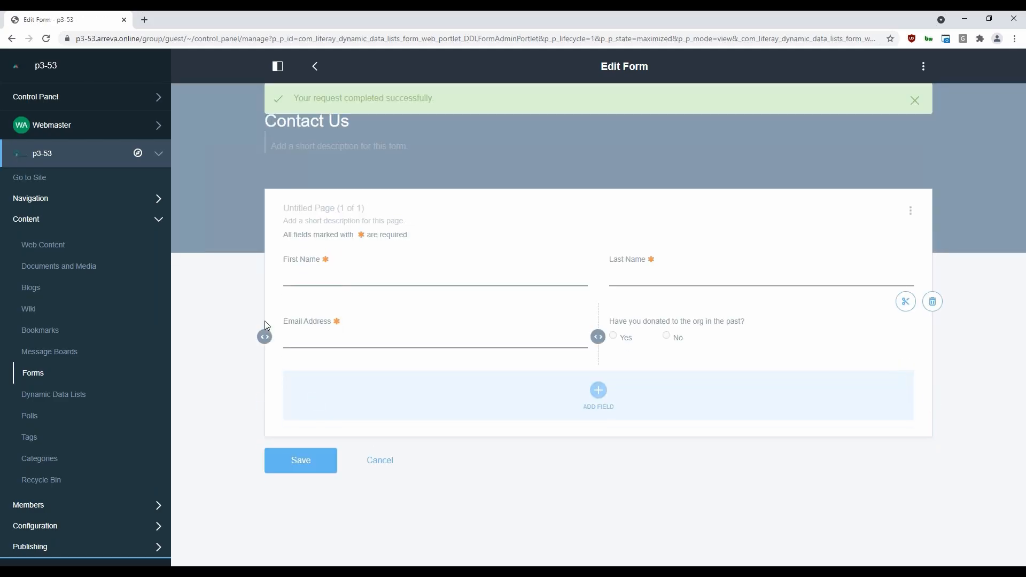
left_click(26, 374)
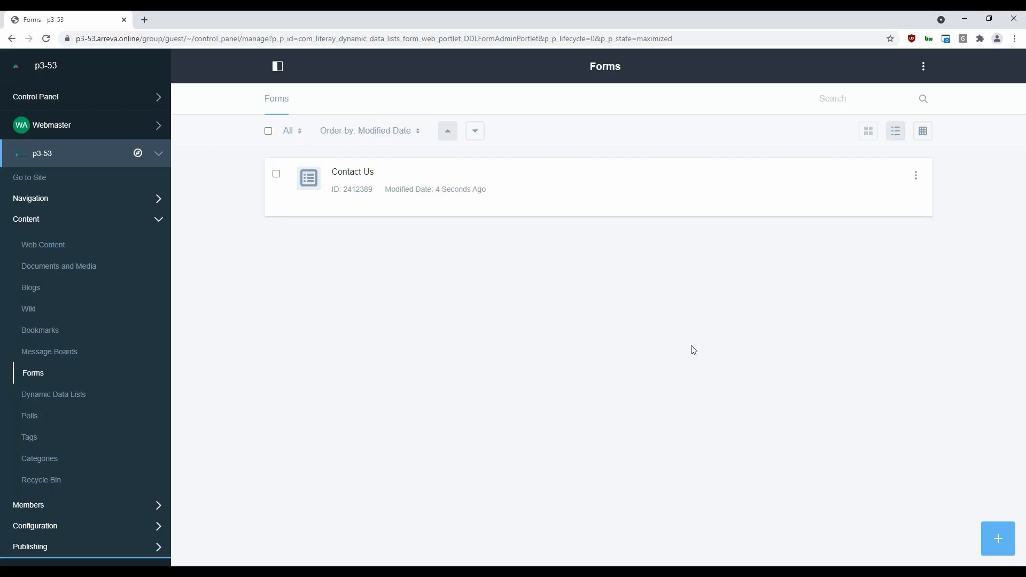
left_click(915, 175)
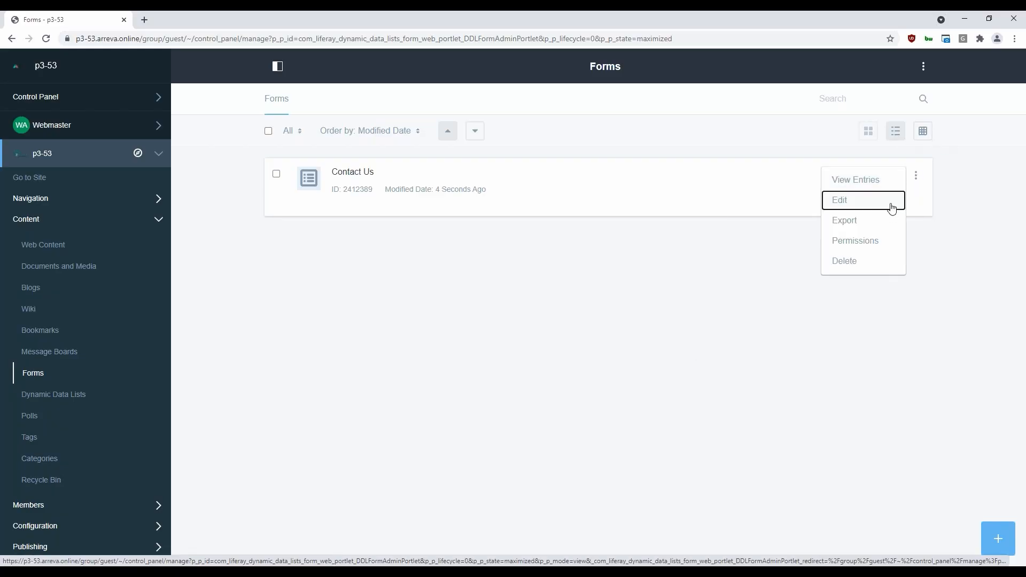
left_click(608, 319)
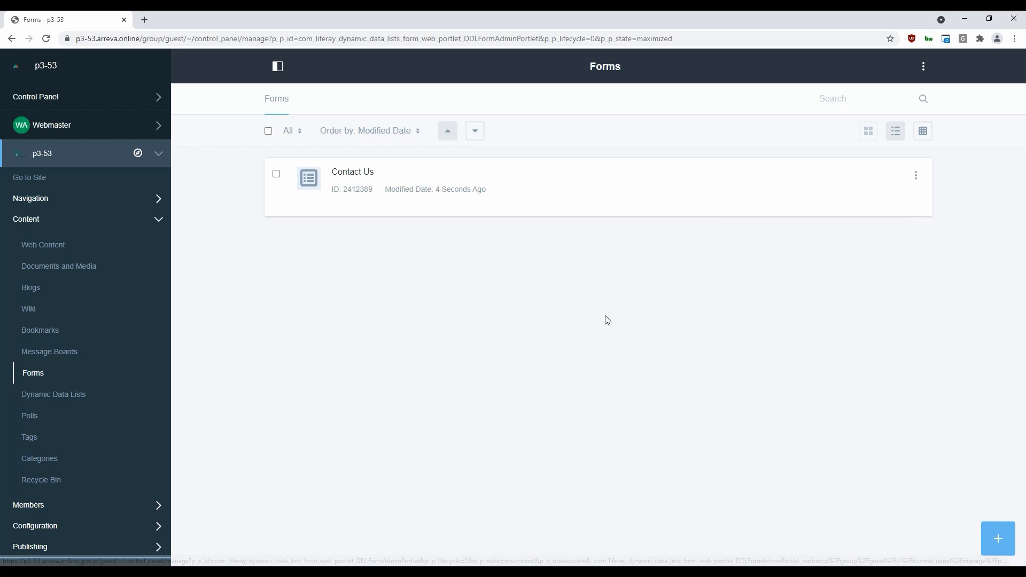
left_click(159, 224)
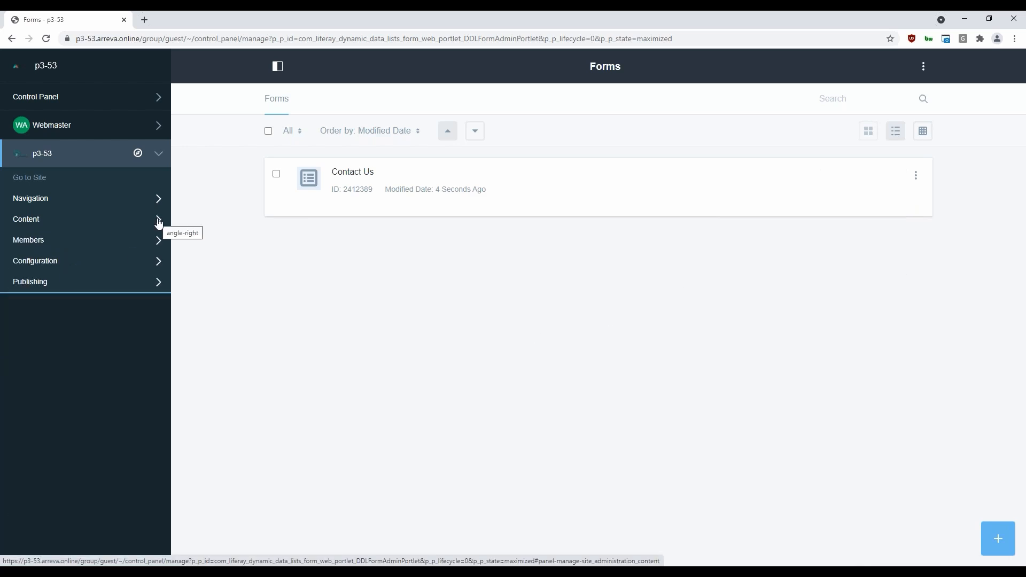
left_click(915, 176)
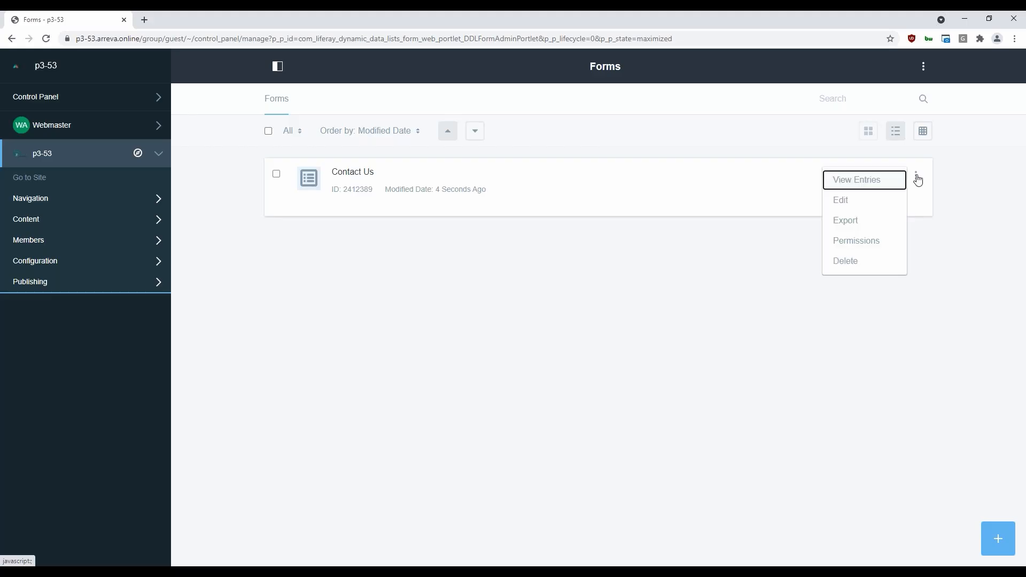
Open the Contact Us form's publishing options and select its full sharing URL for copying
left_click(357, 175)
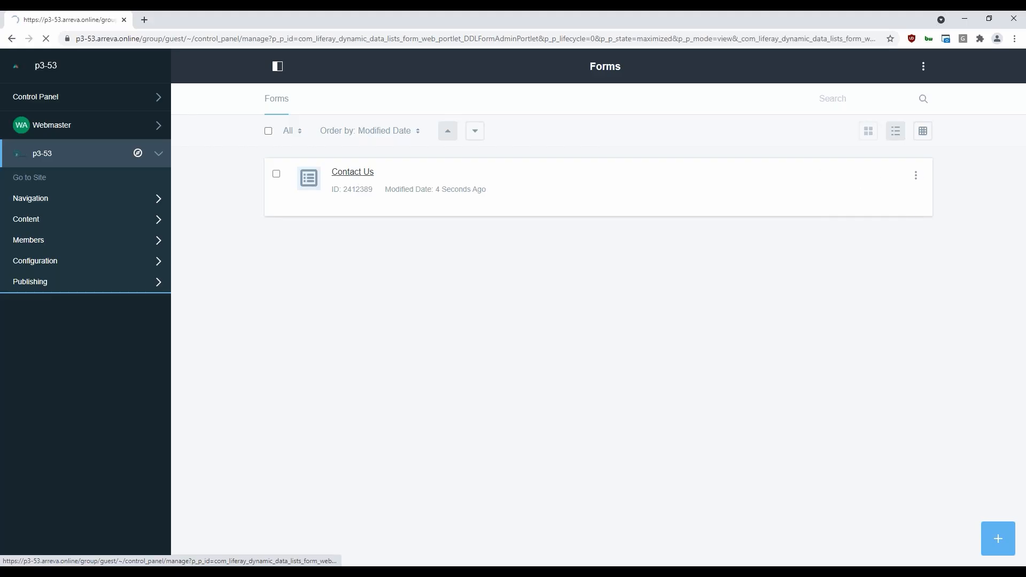
left_click(923, 66)
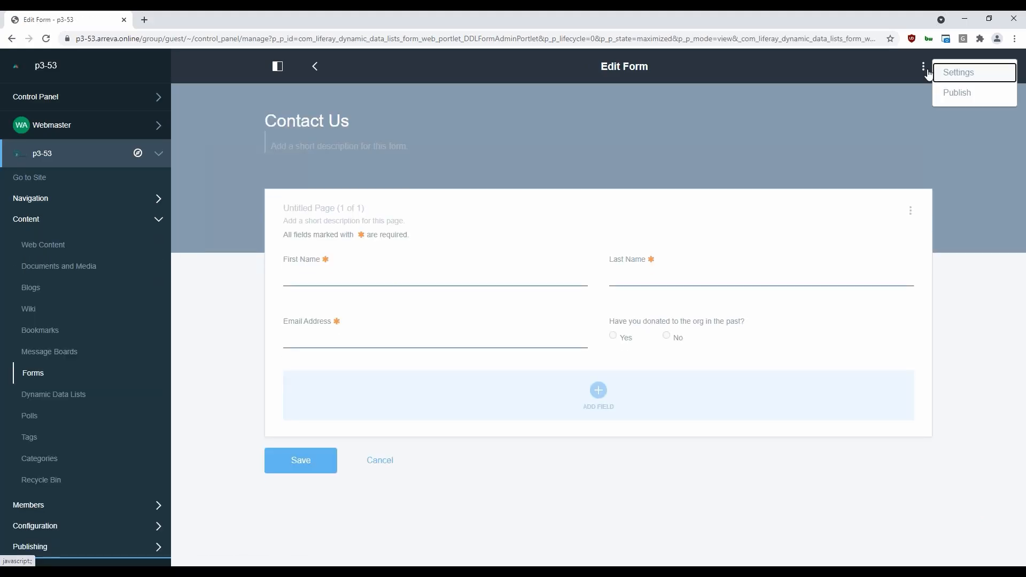
left_click(952, 93)
mouse_move(348, 346)
left_mouse_down()
mouse_move(593, 346)
mouse_move(342, 346)
left_mouse_up()
key("ctrl+c")
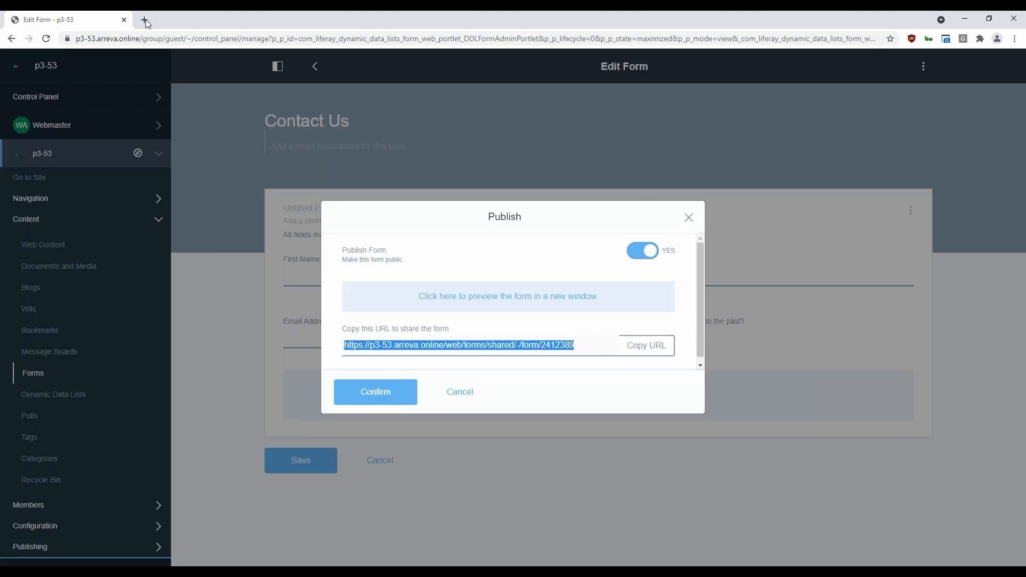
View the published form at its sharing URL in a new incognito window, and close that window and the publishing options
left_click(1014, 38)
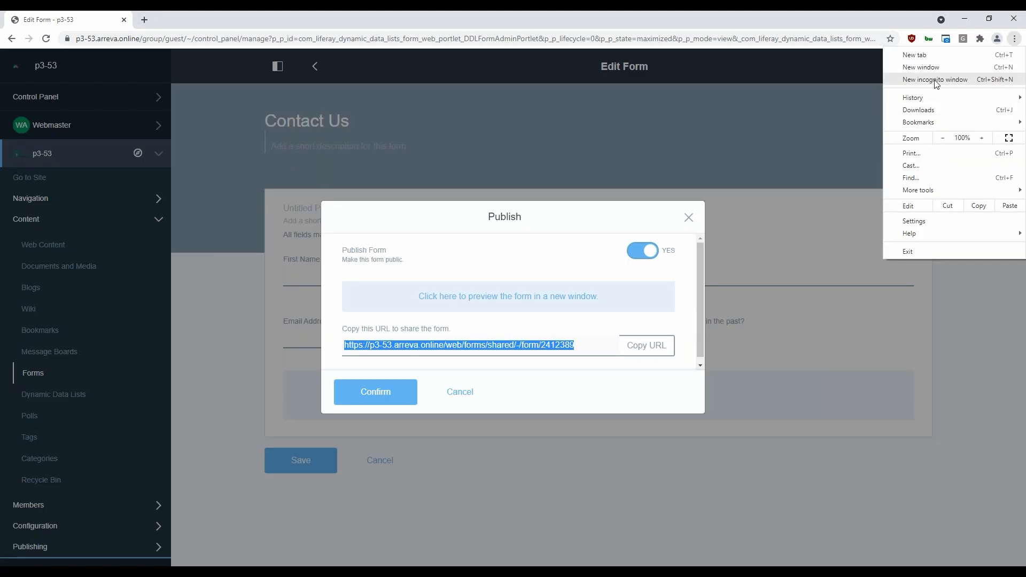
left_click(903, 78)
key("ctrl+v")
key("Return")
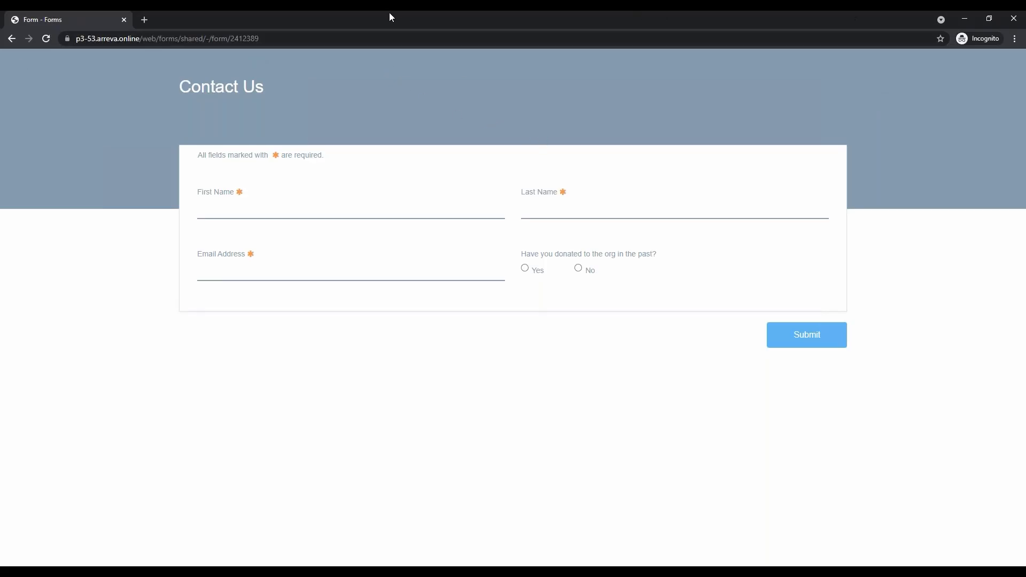
left_click(1005, 23)
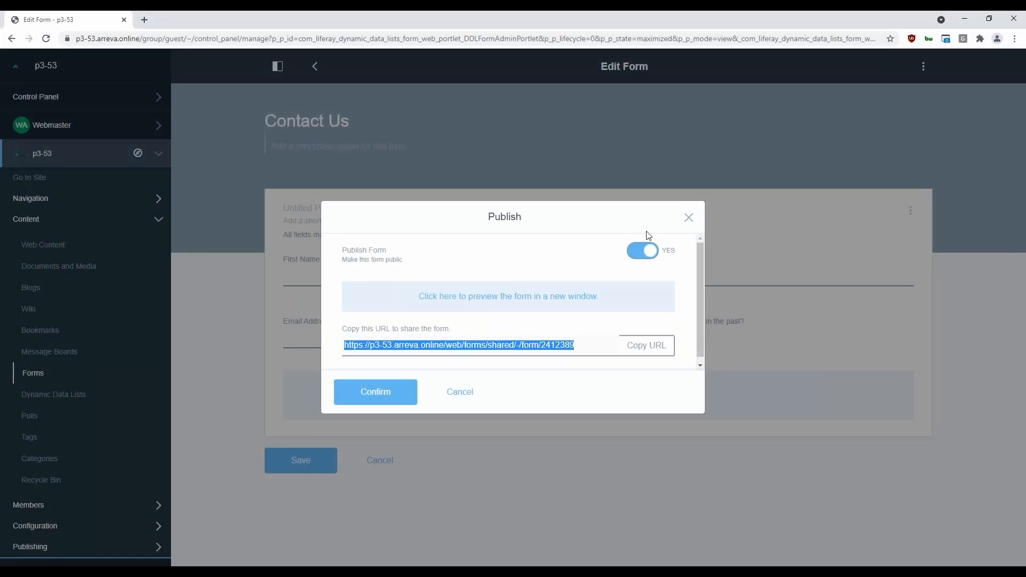
left_click(689, 220)
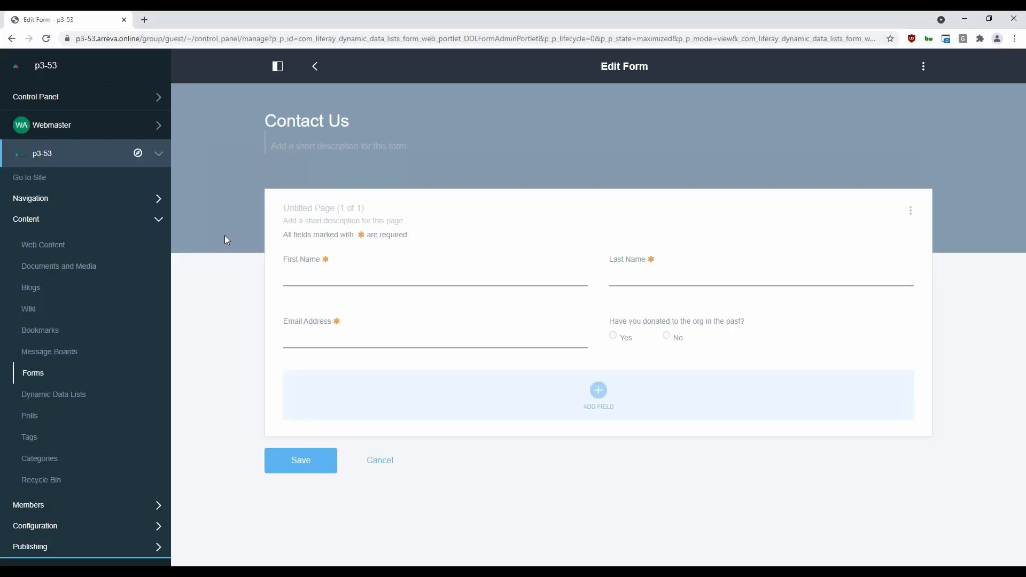
Expand the site's public page navigation to show the pages under ADMIN PUBLIC PAGES
left_click(157, 223)
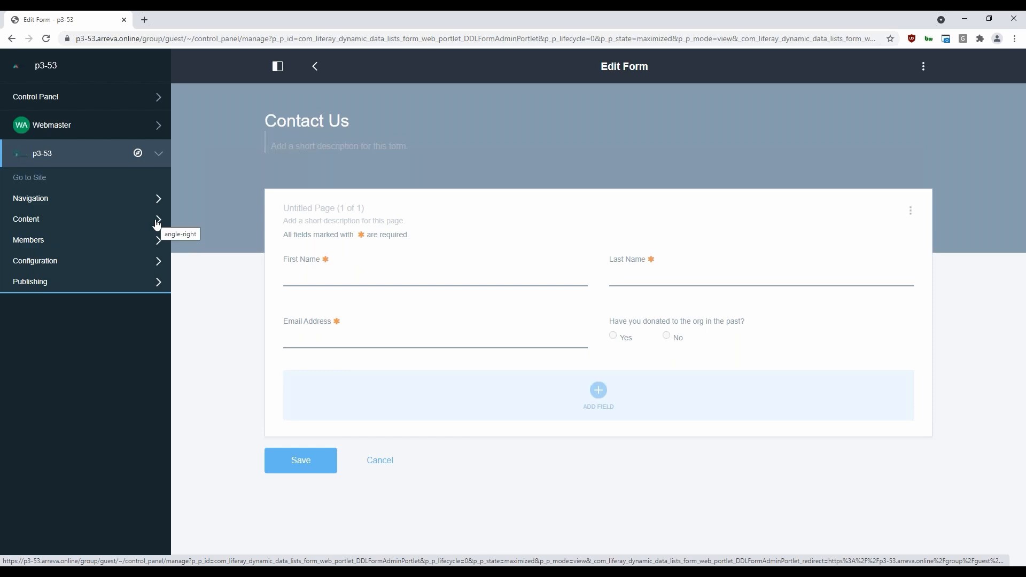
left_click(158, 200)
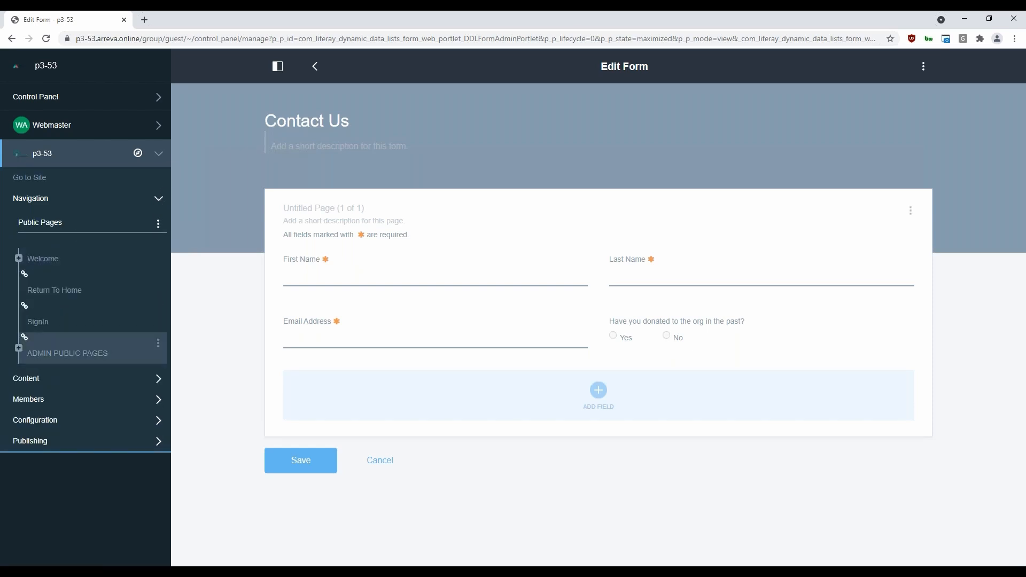
left_click(19, 348)
left_click(156, 201)
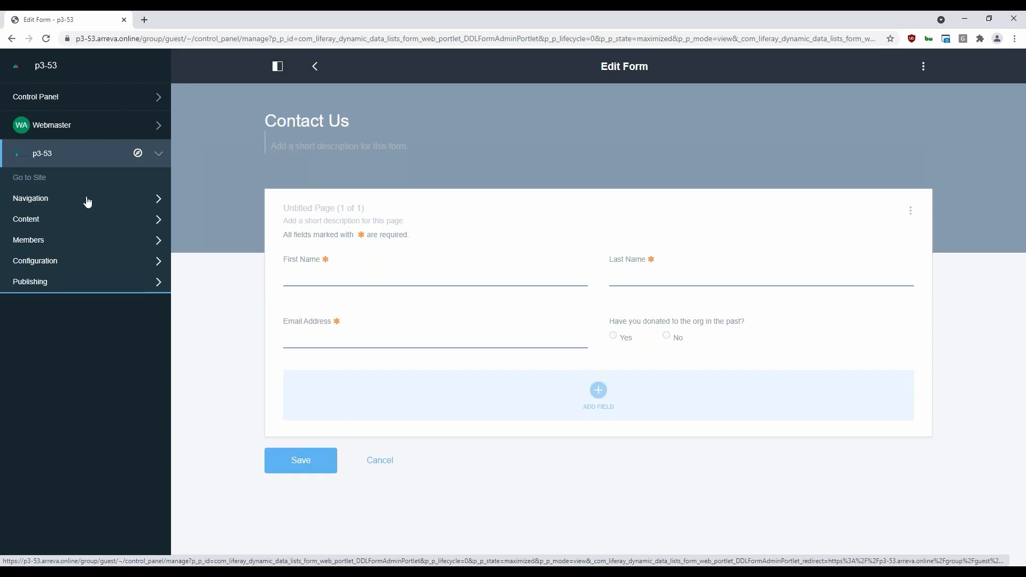
left_click(157, 201)
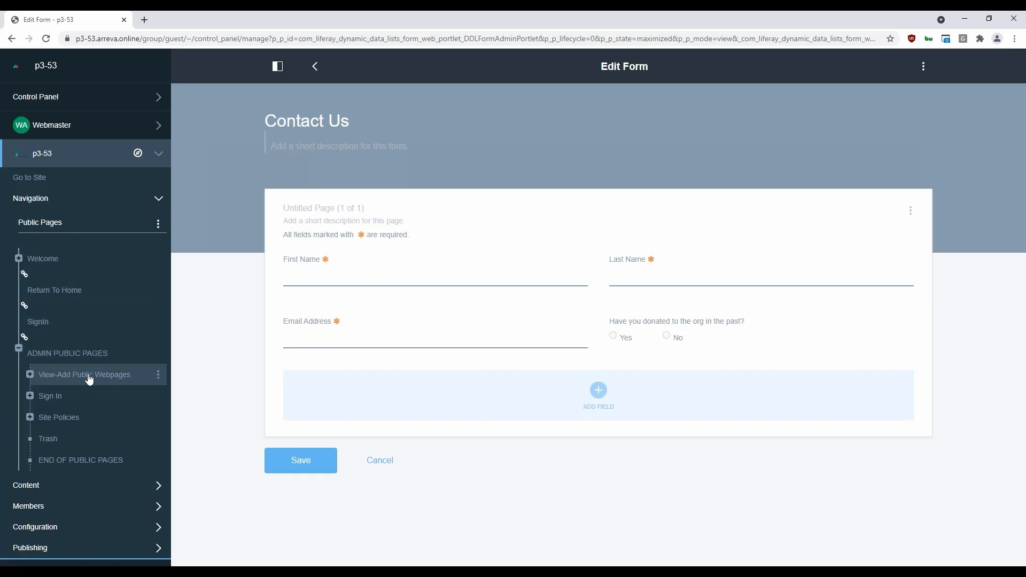
left_click(31, 376)
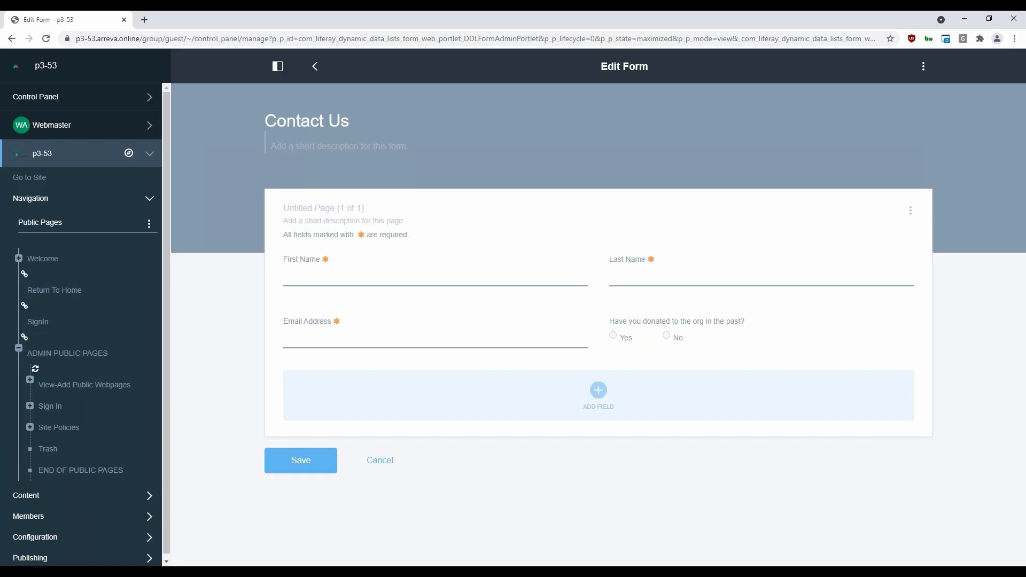
left_click(32, 377)
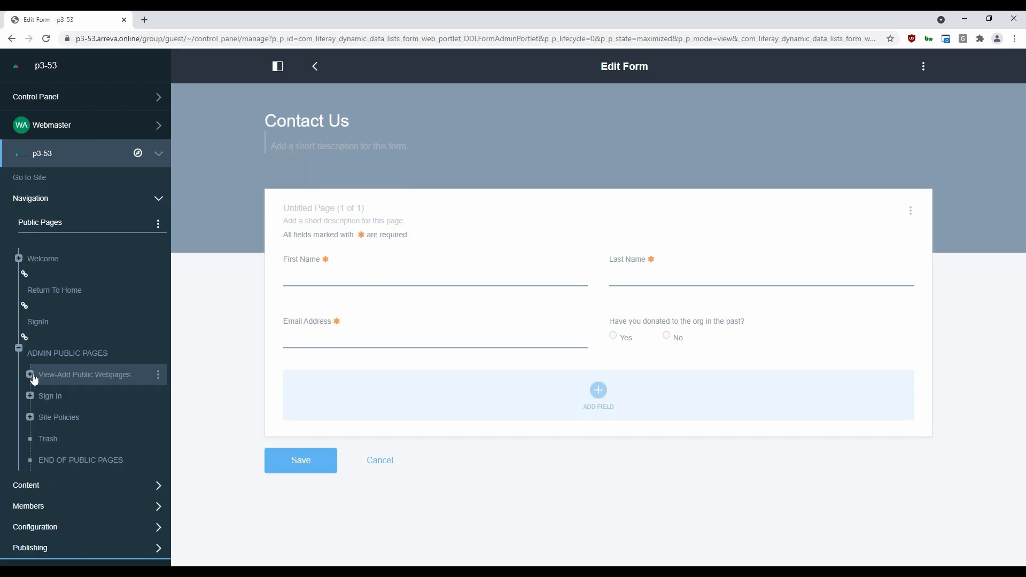
Add a child page named "Webform" under View-Add Public Webpages as a copy of this site's Sample Setup Page
left_click(159, 376)
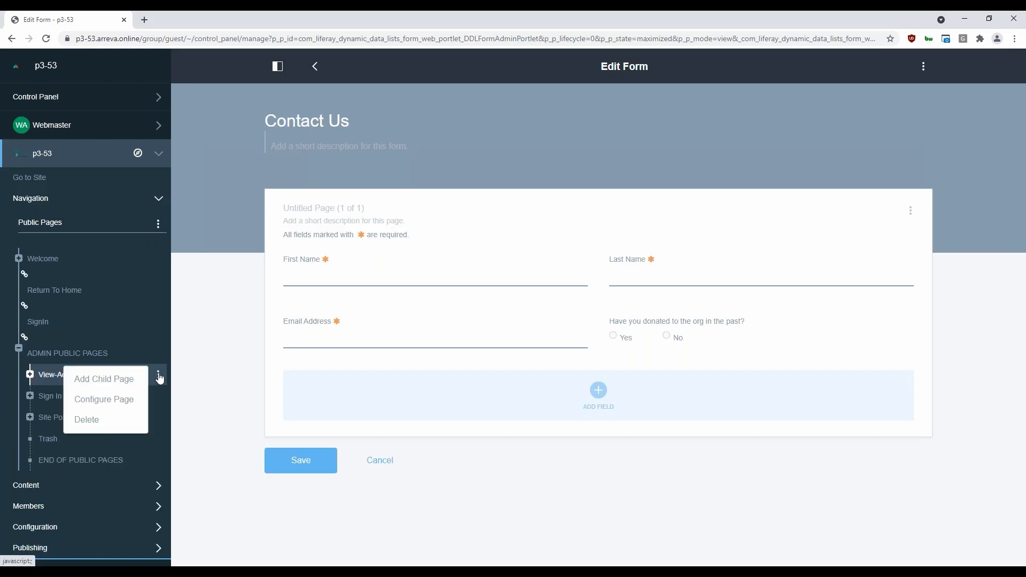
left_click(108, 379)
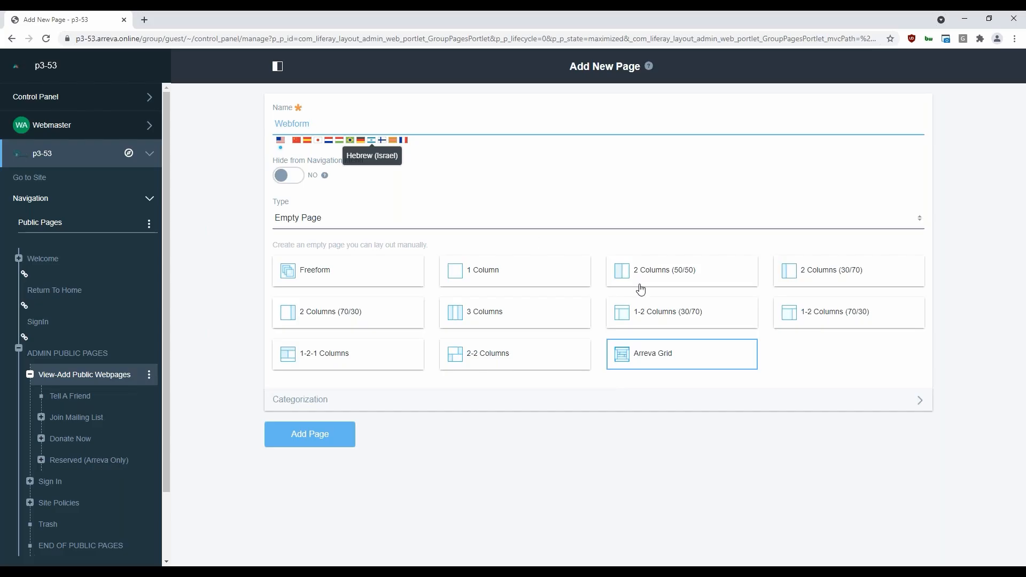
left_click(435, 217)
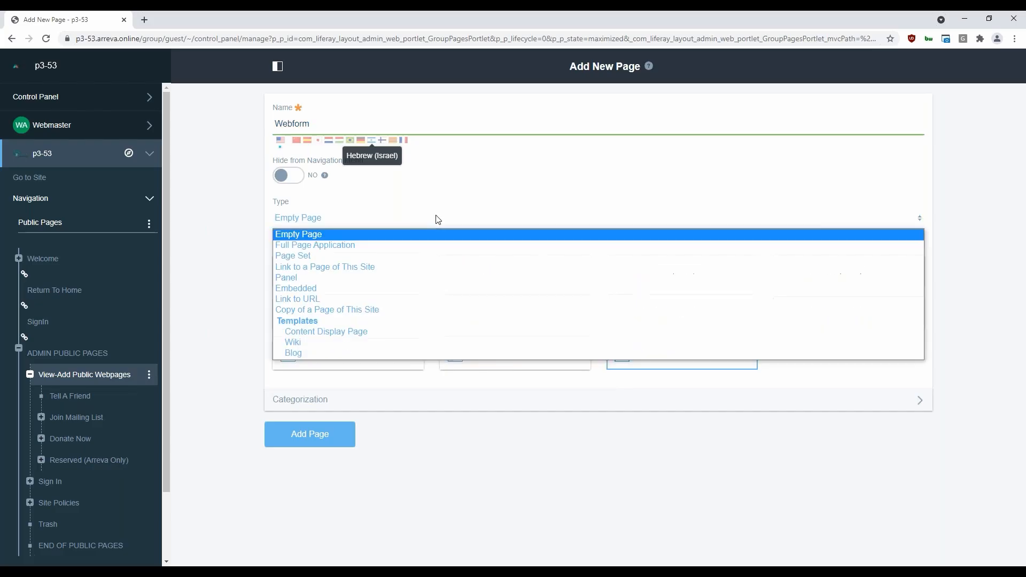
left_click(374, 309)
left_click(327, 287)
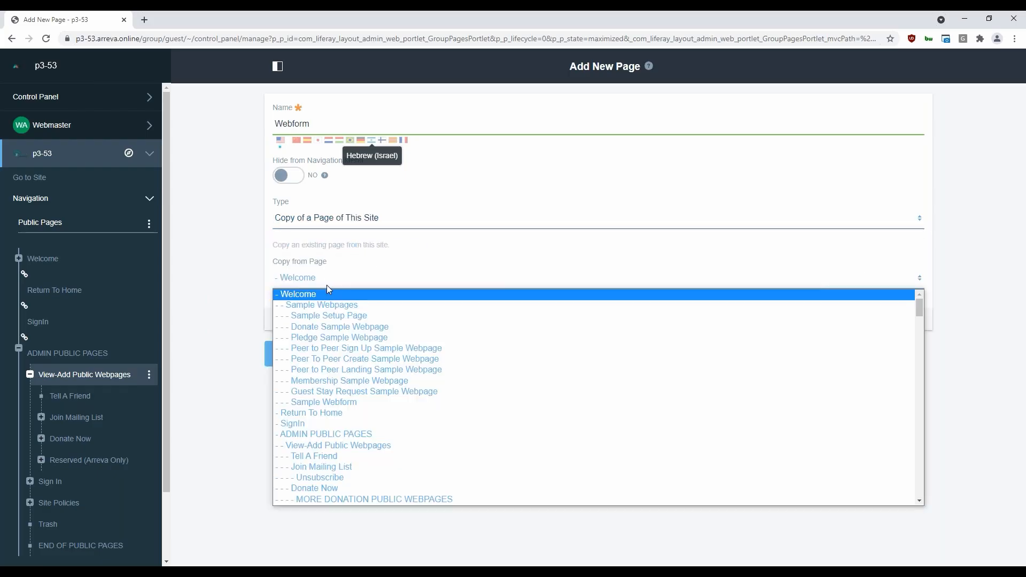
left_click(331, 319)
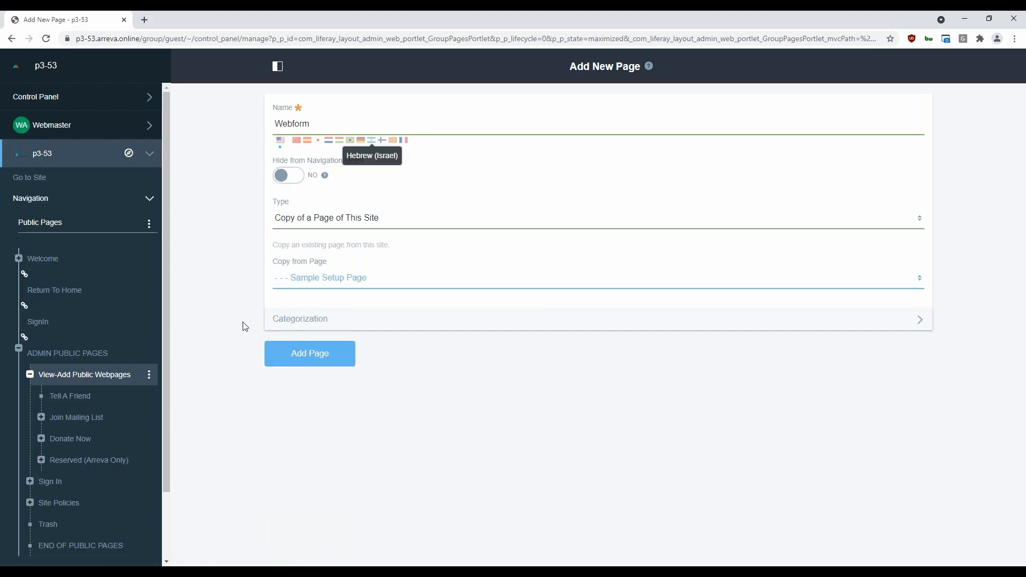
left_click(300, 359)
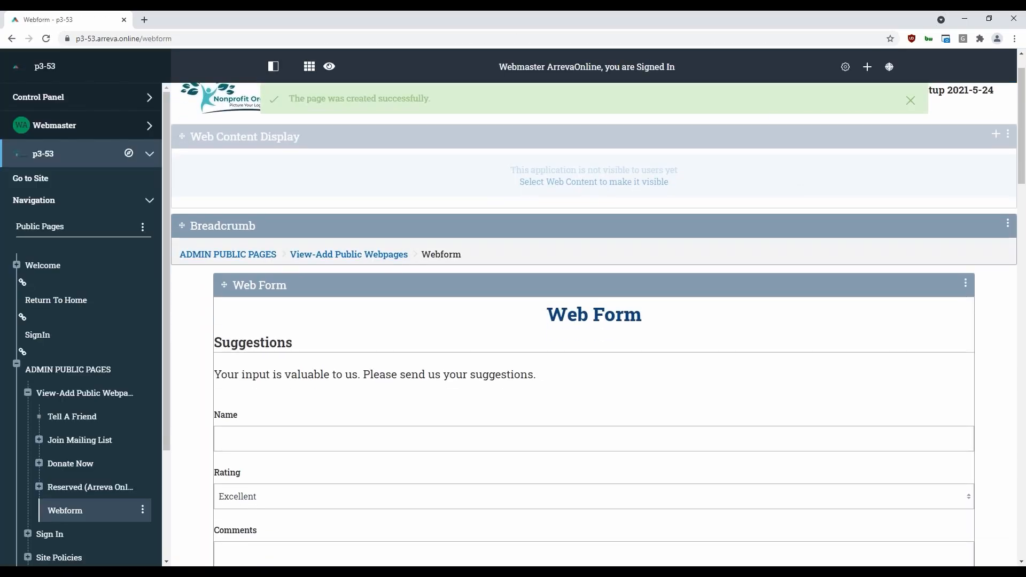
Remove the Web Form component containing the Suggestions form from the Webform page
scroll(805, 235, "down", 3)
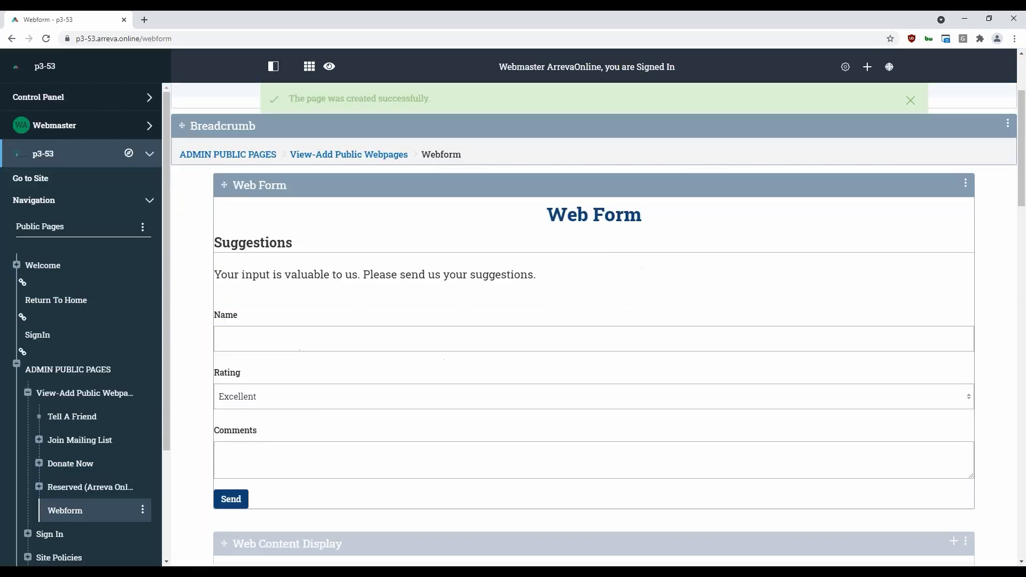
scroll(796, 249, "up", 3)
scroll(877, 287, "up", 1)
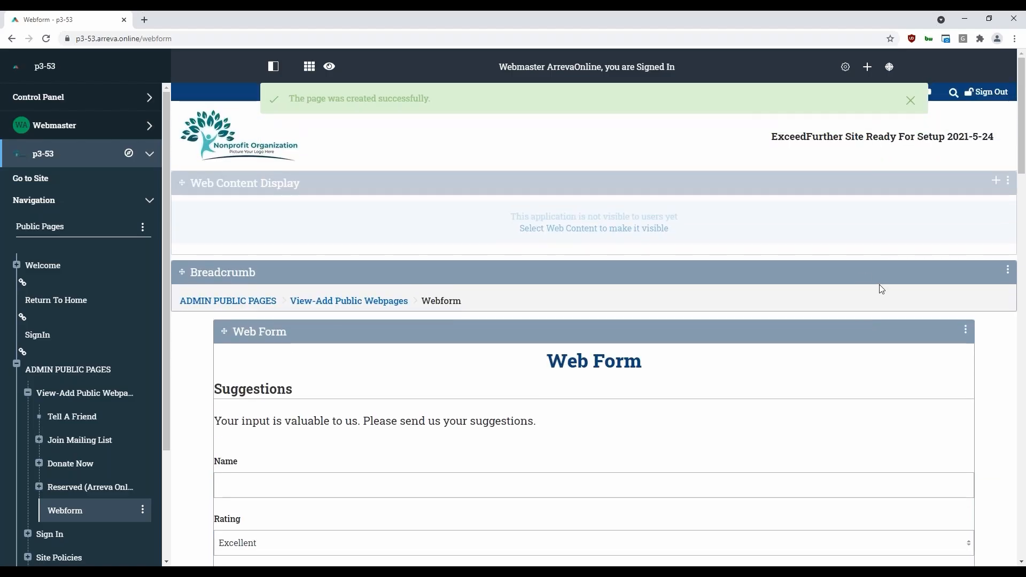
scroll(947, 270, "down", 2)
left_click(855, 313)
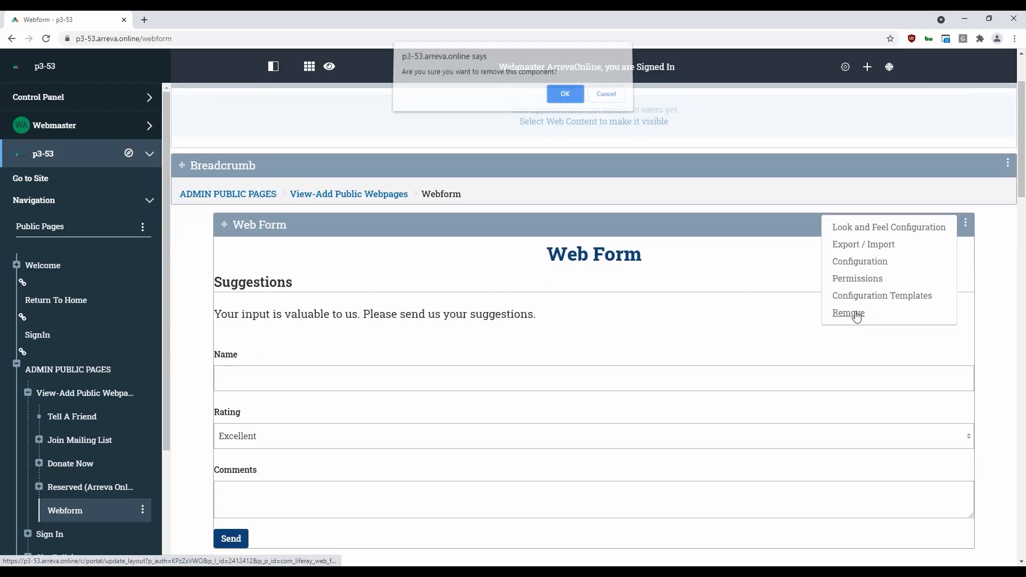
left_click(570, 95)
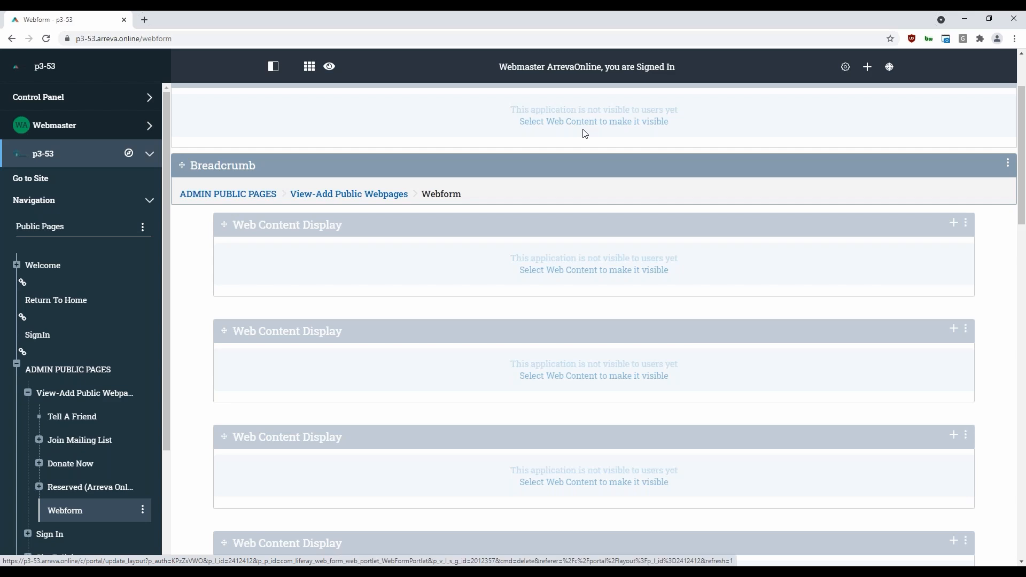
Find the Form application by searching for "form" and place it directly below the Breadcrumb on the page
scroll(789, 114, "up", 2)
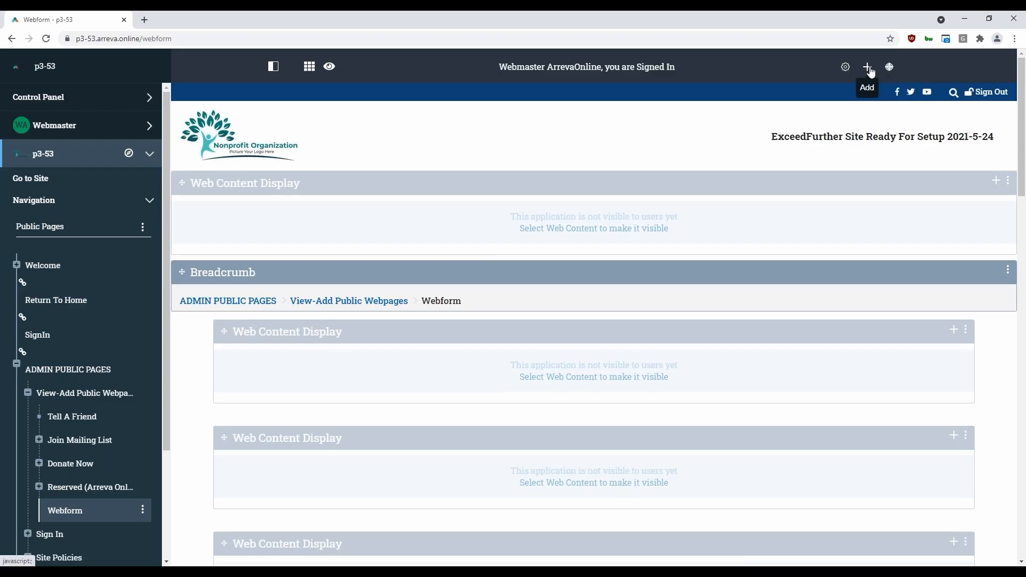
left_click(868, 67)
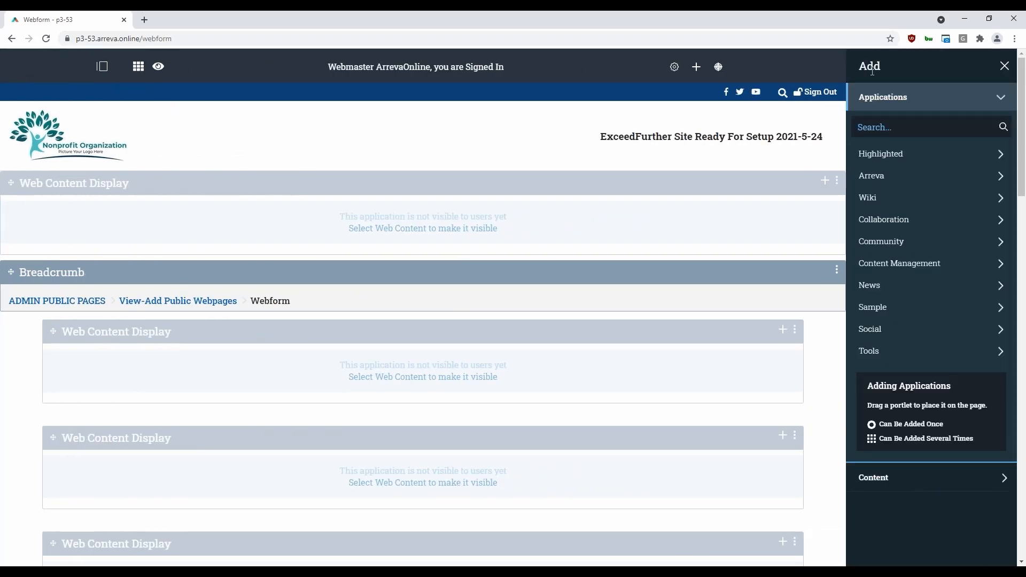
left_click(913, 129)
type("form")
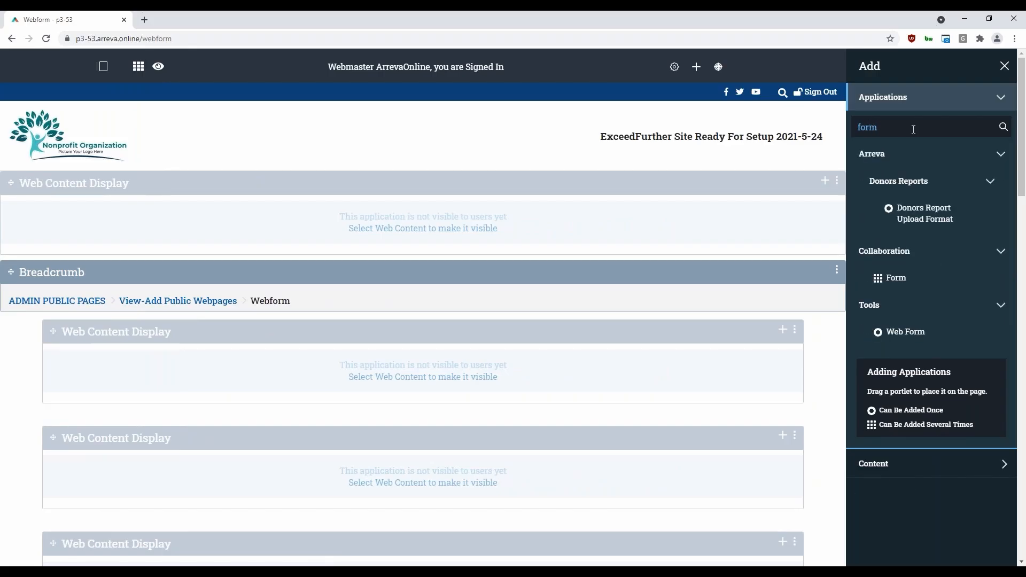
mouse_move(880, 276)
left_click_drag(876, 278, 552, 355)
scroll(339, 389, "down", 2)
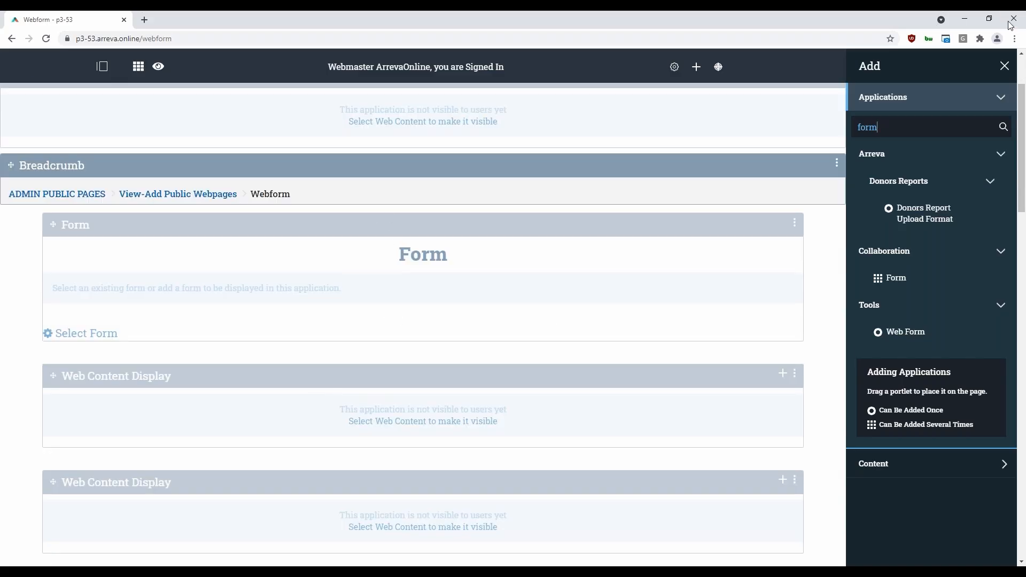
left_click(1004, 66)
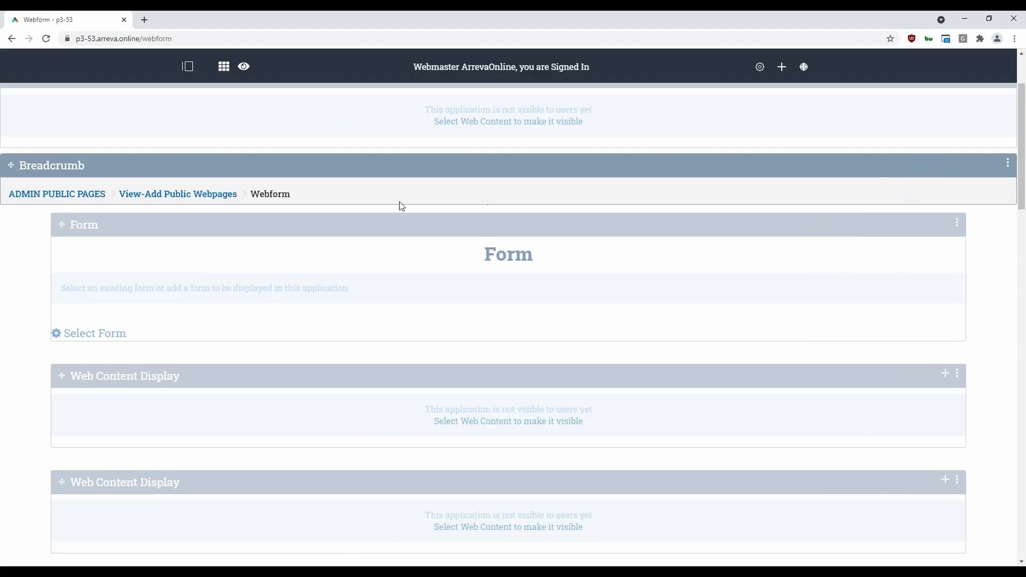
Set the new Form application to display the Contact Us form, saving and closing its configuration
scroll(456, 212, "up", 1)
scroll(482, 249, "up", 1)
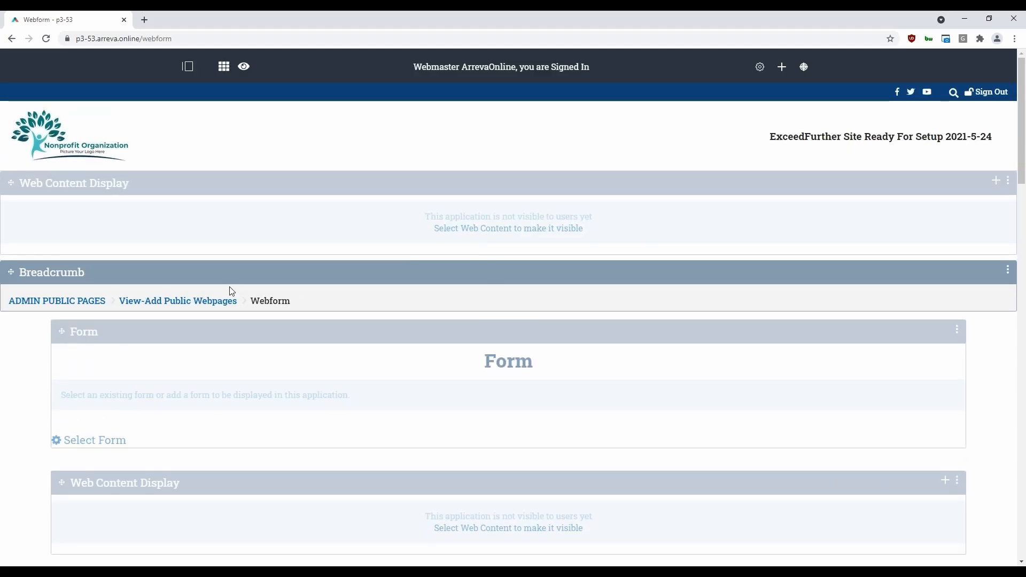
scroll(177, 259, "down", 2)
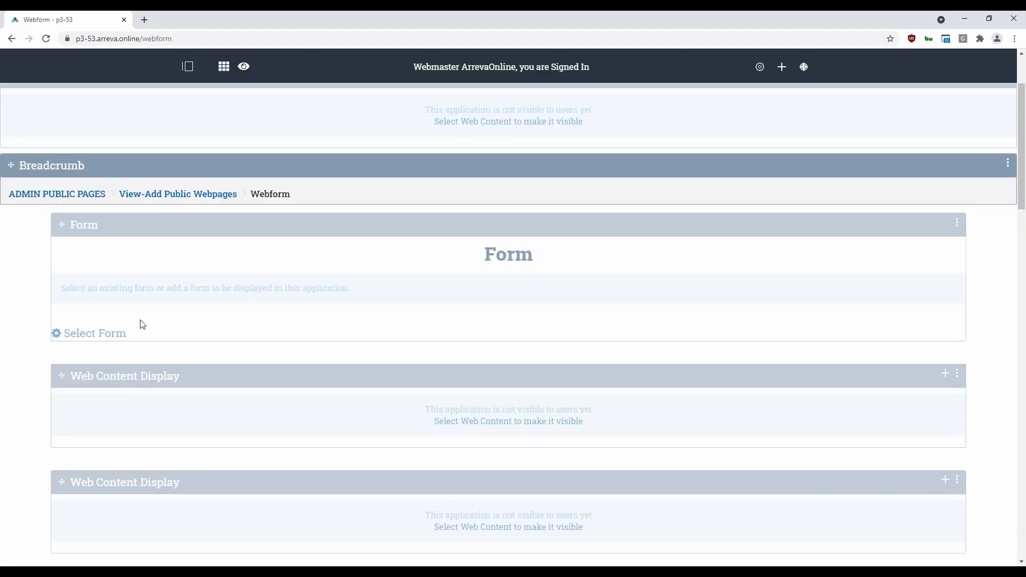
left_click(95, 336)
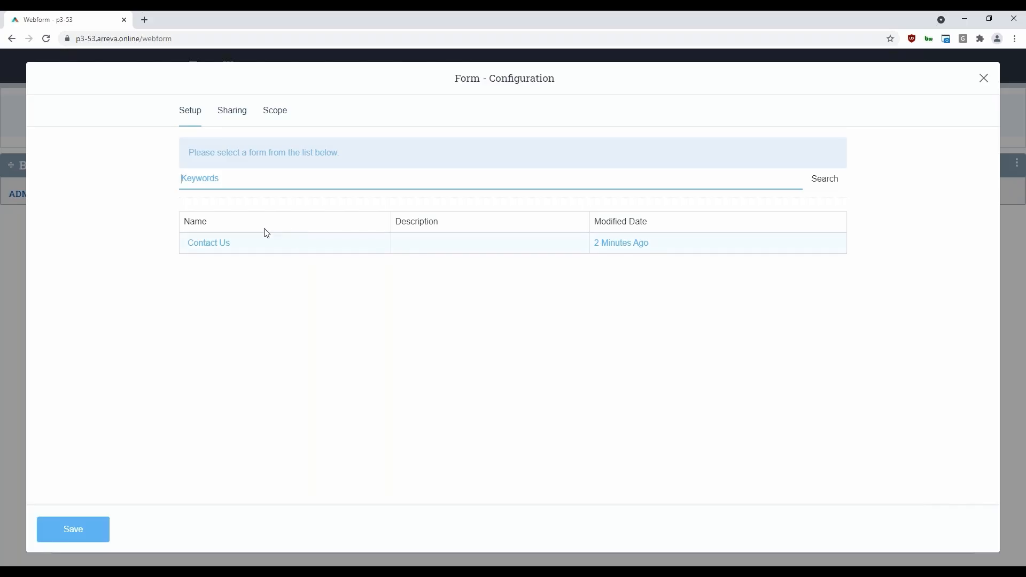
left_click(218, 245)
left_click(87, 523)
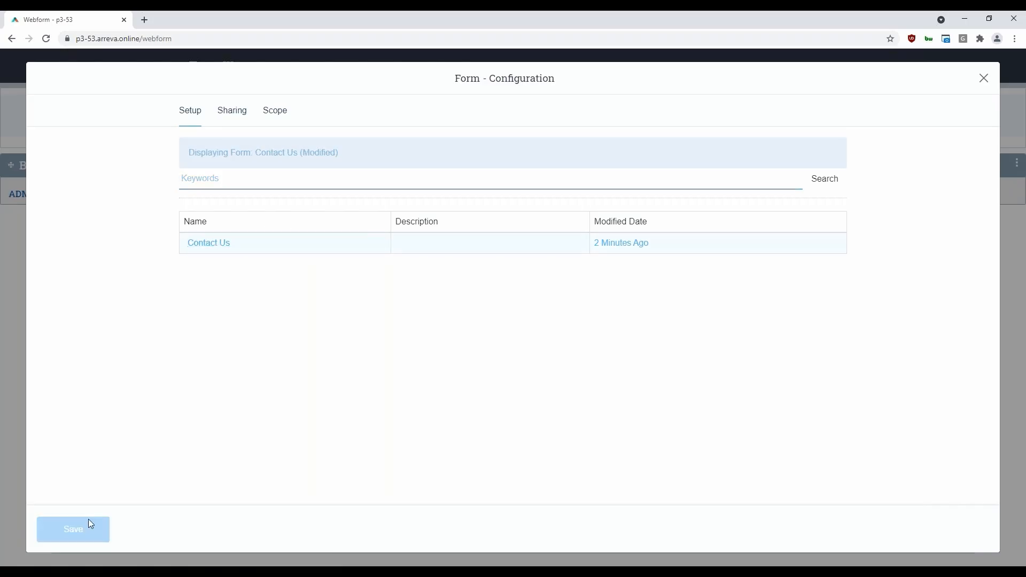
left_click(983, 78)
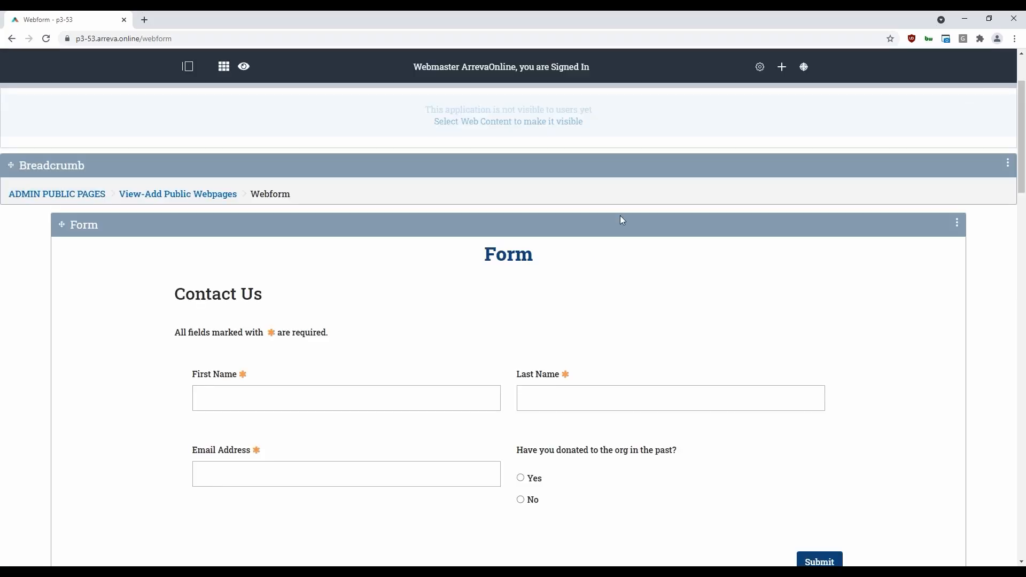
Reload the Webform page and view it at its URL in a new incognito window
left_click(46, 39)
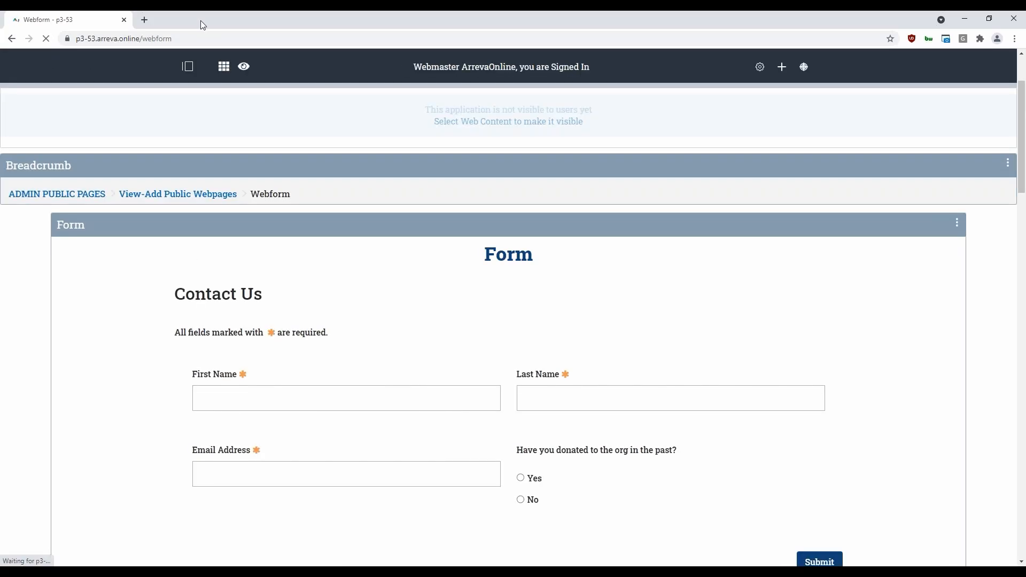
left_click(203, 39)
scroll(492, 333, "down", 2)
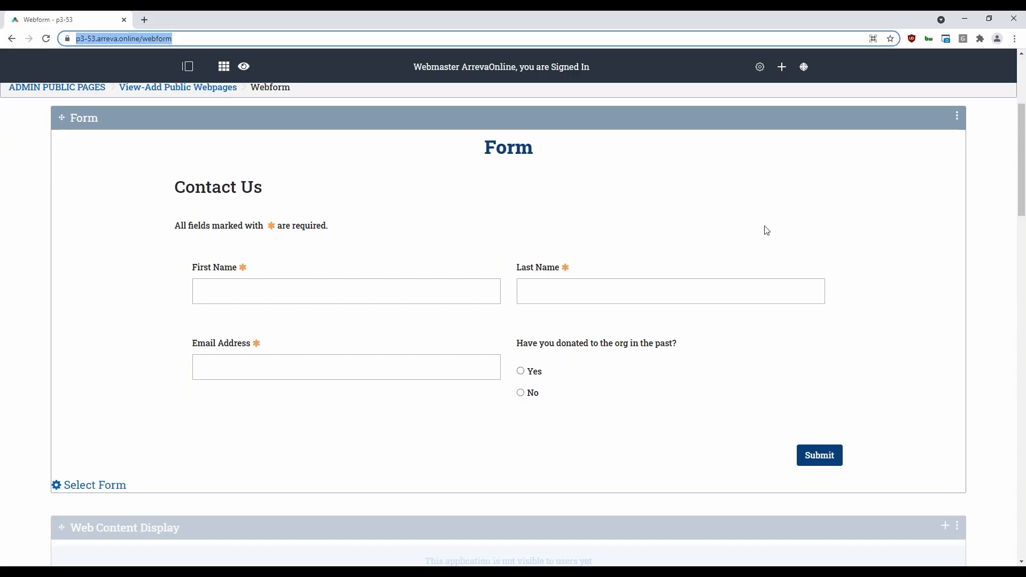
left_click(1014, 39)
left_click(923, 81)
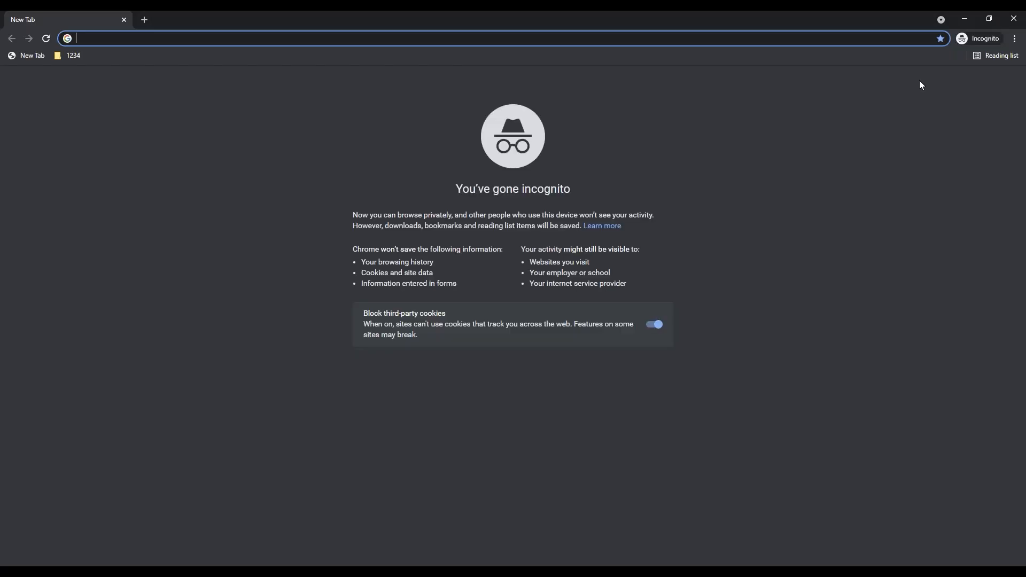
key("ctrl+v")
key("Return")
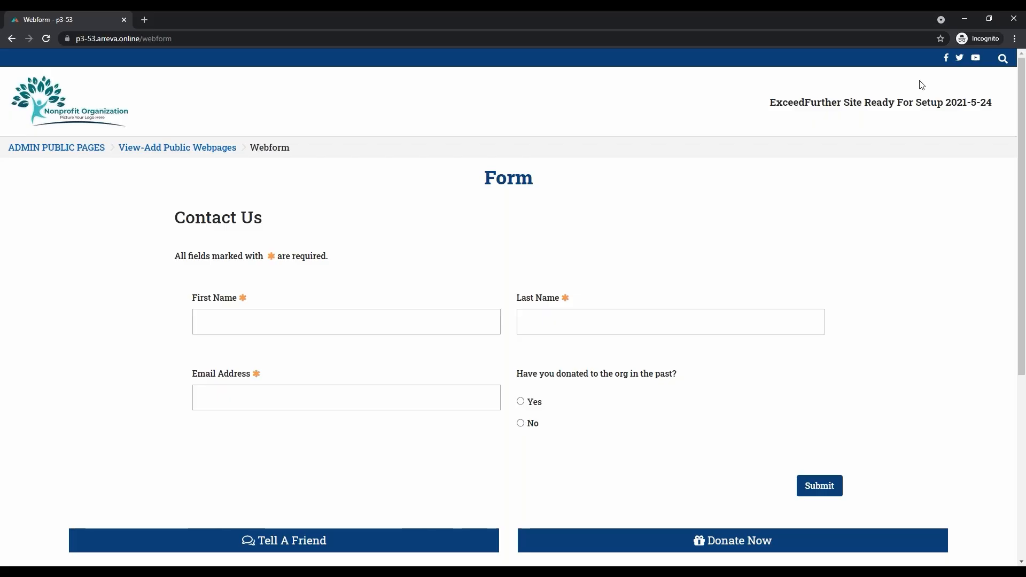
Try to submit the public form with "test" as both names, a sample email address and No for past donations, and leave the incognito window
left_click(393, 321)
type("test")
left_click(598, 321)
type("tes")
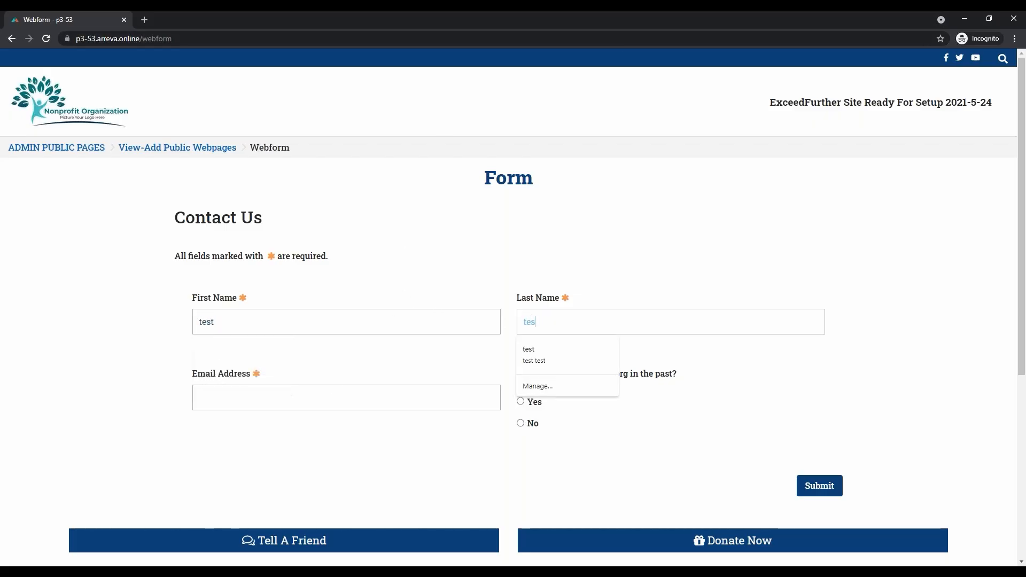
type("t")
left_click(324, 390)
type("test@")
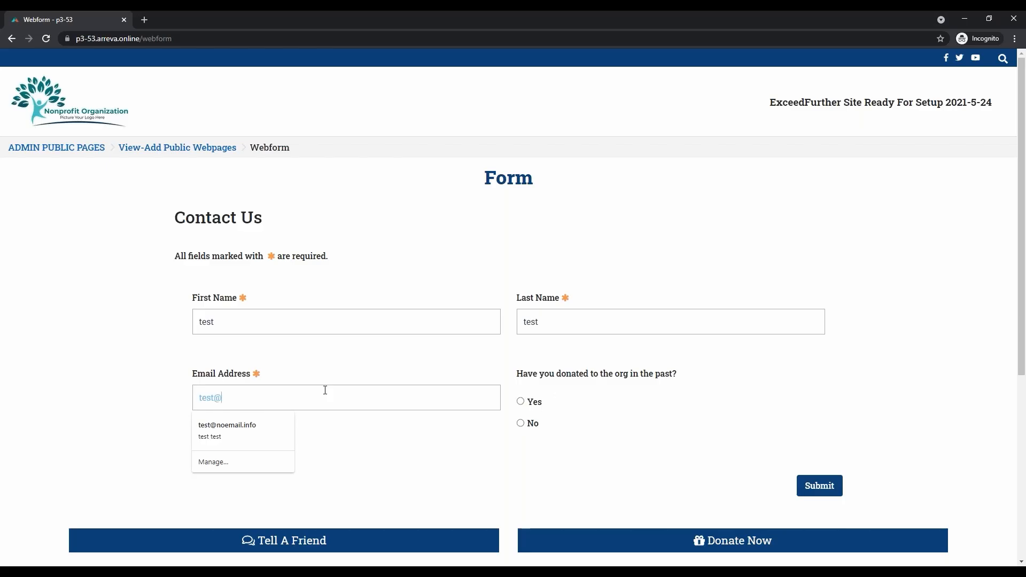
type("email.com")
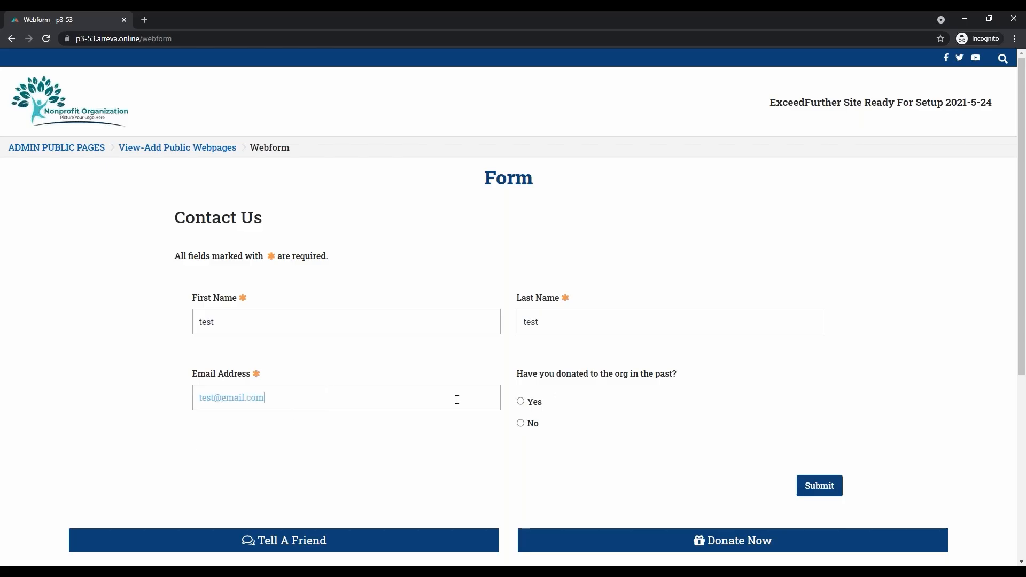
left_click(521, 423)
left_click(839, 486)
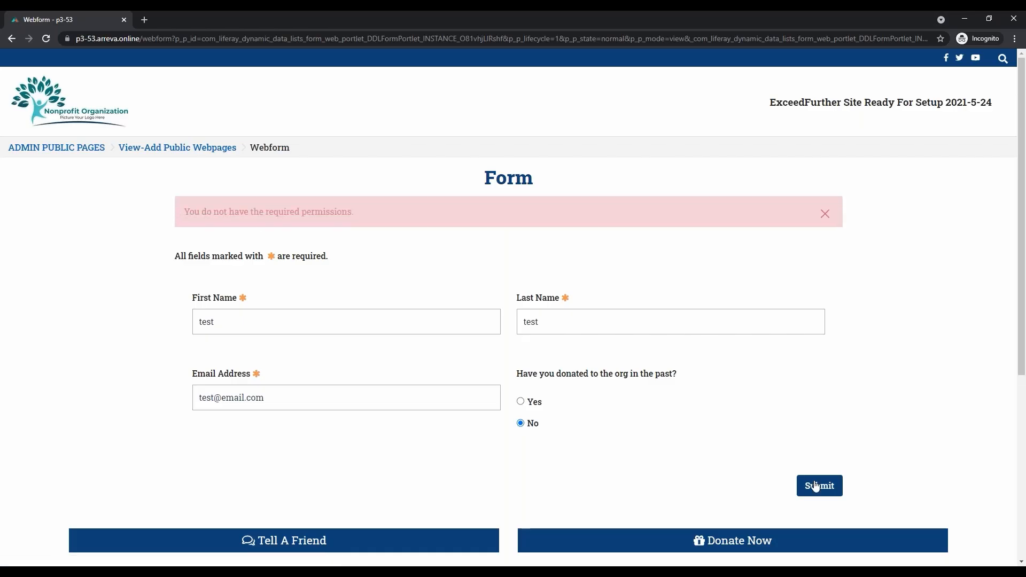
left_click(824, 214)
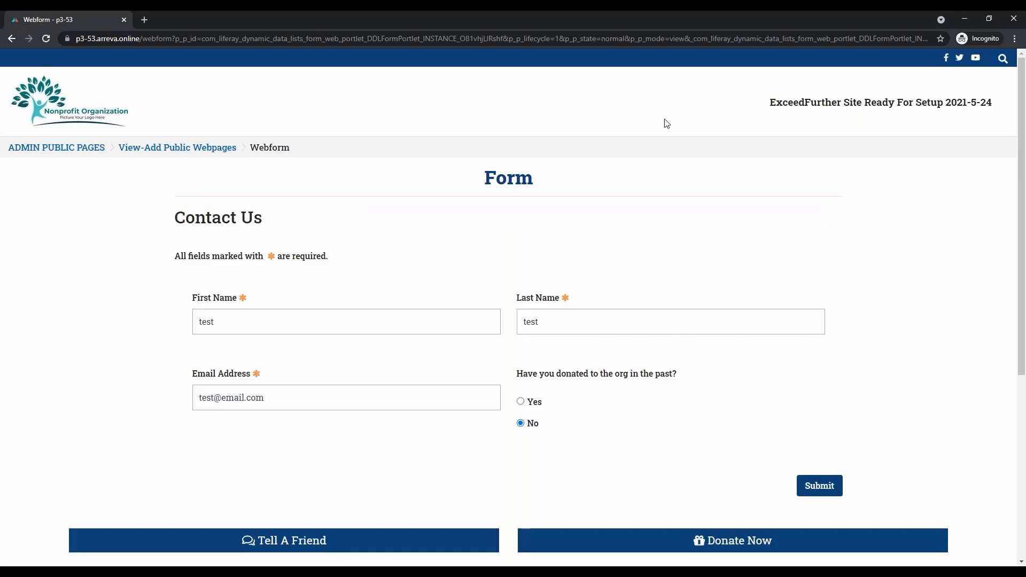
left_click_drag(554, 15, 1025, 363)
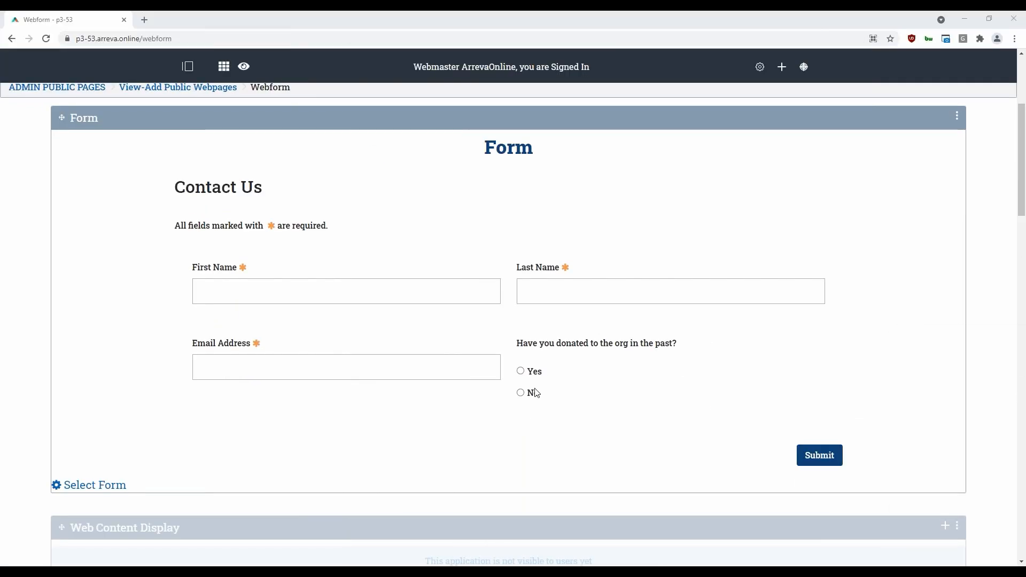
Check the Setup options in the Form application's configuration and close them
left_click(957, 116)
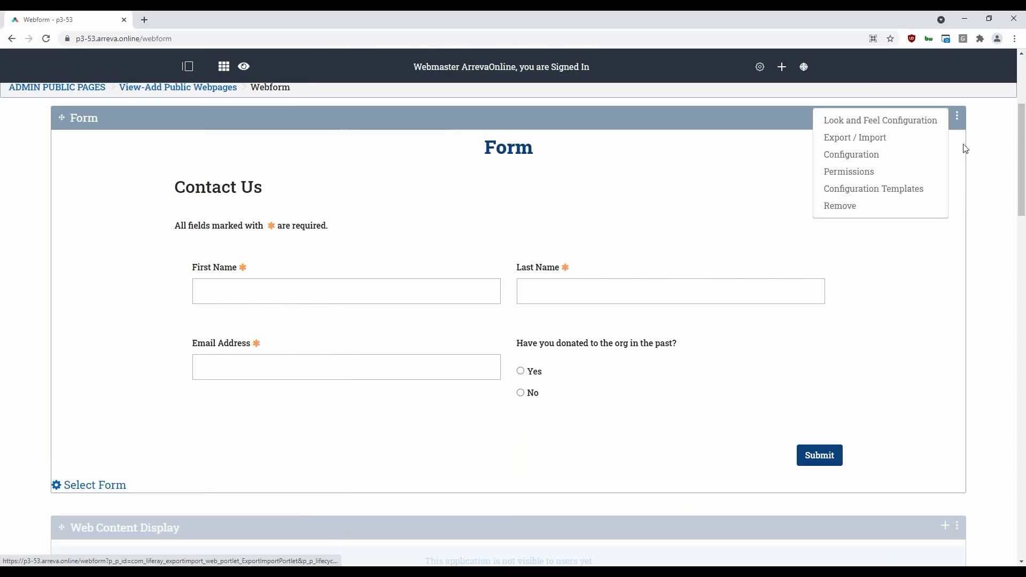
left_click(904, 155)
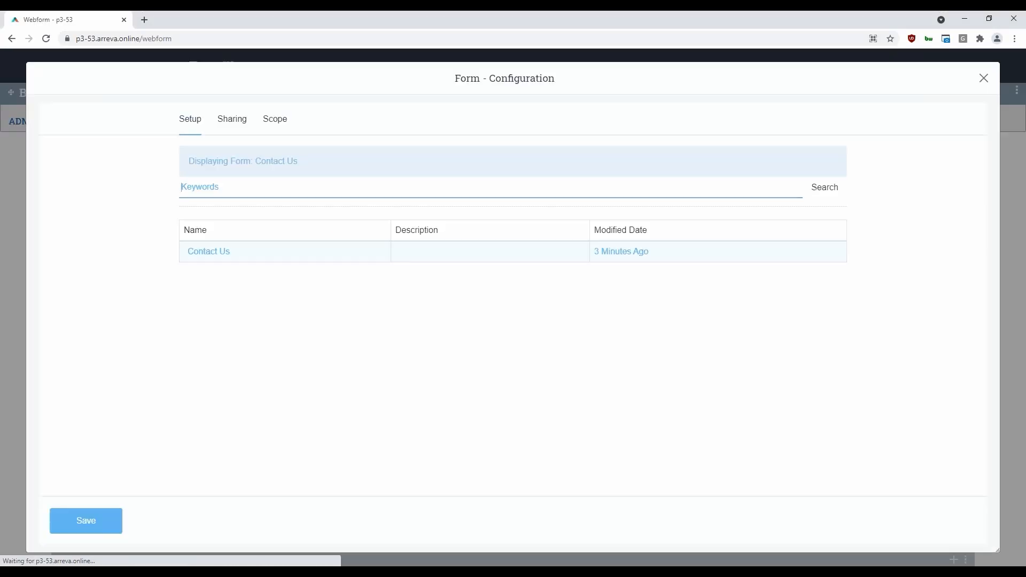
left_click(988, 81)
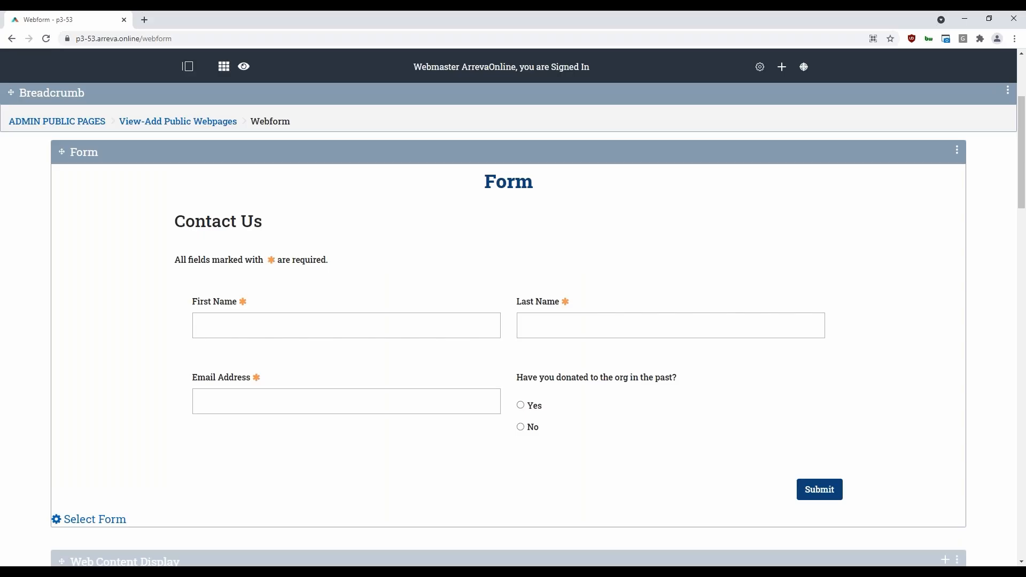